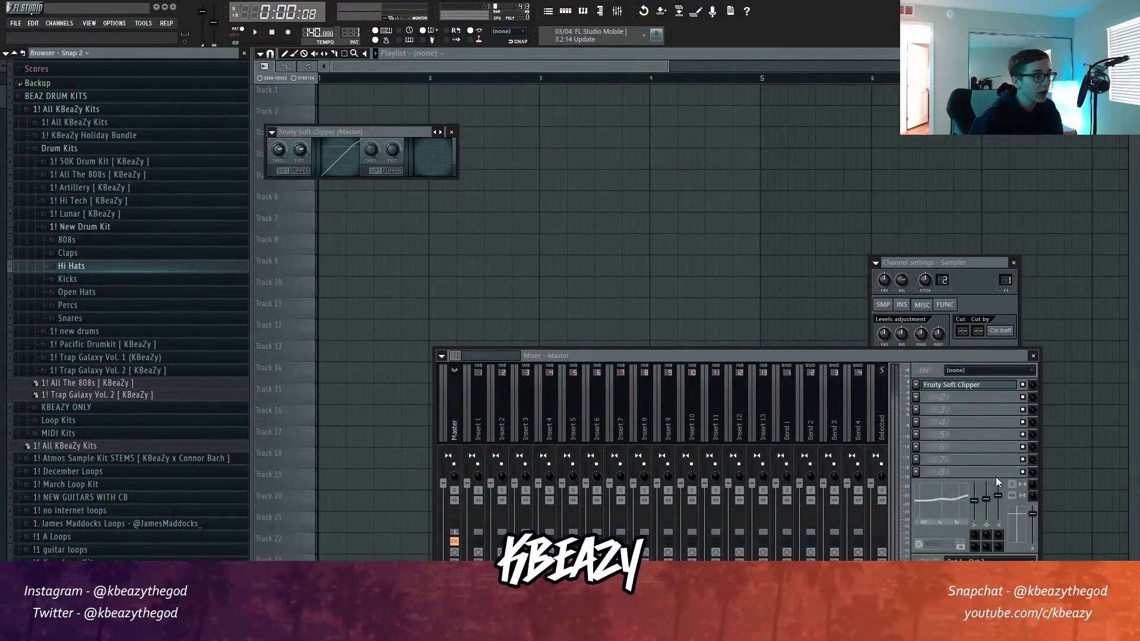
Close all plugin windows with F12 and reopen the mixer showing Insert 1's empty effects chain
left_click(479, 417)
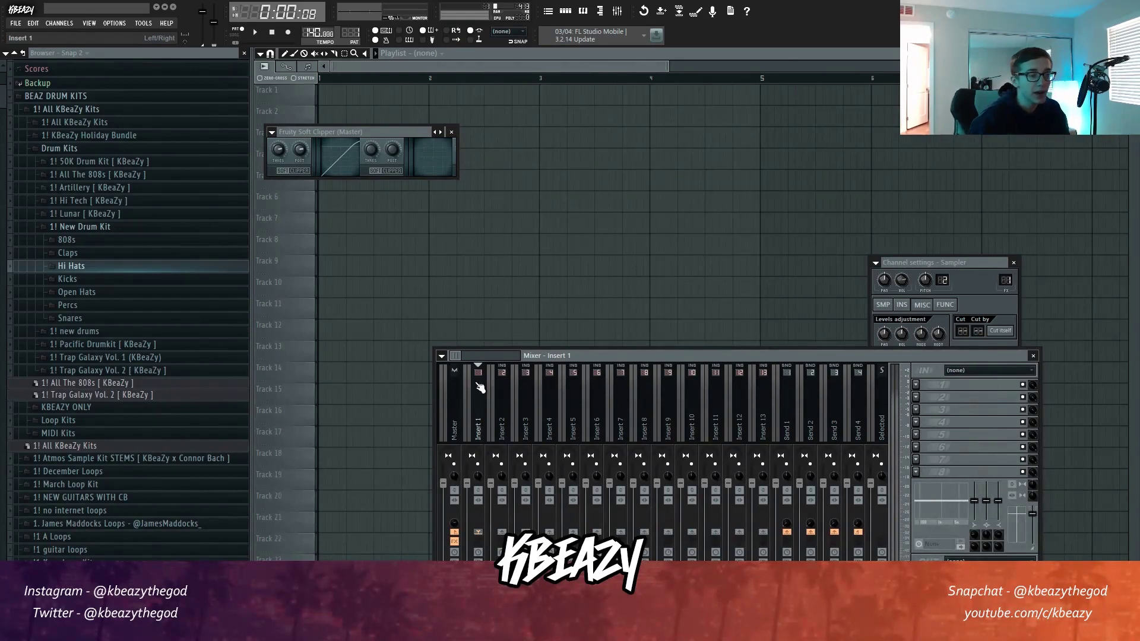
key("F12")
scroll(671, 96, "down", 2)
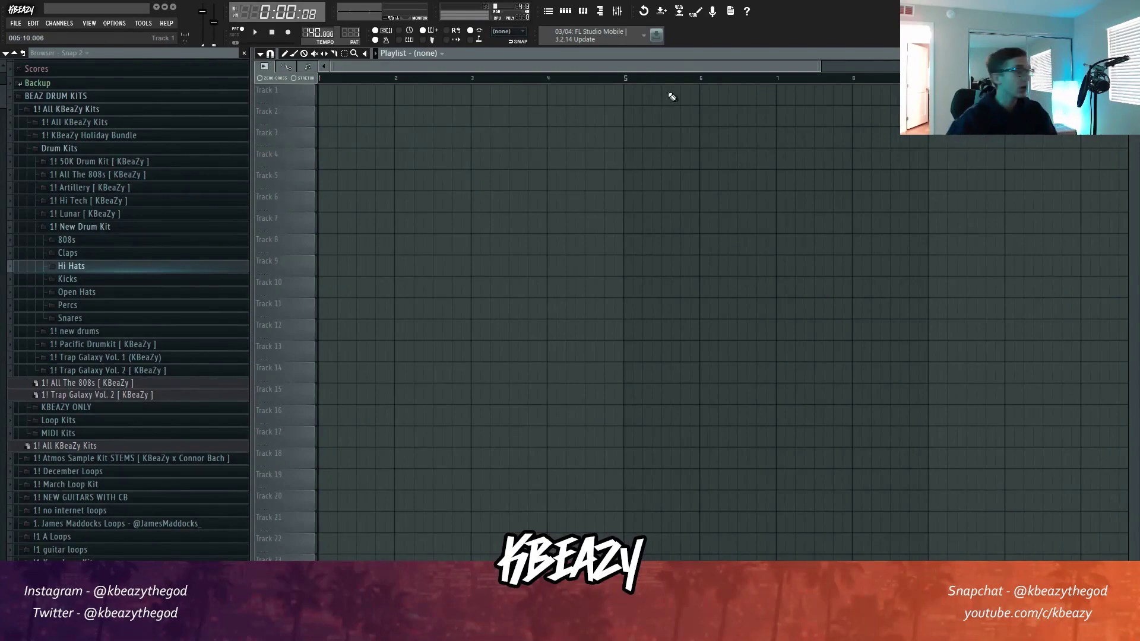
left_click(618, 10)
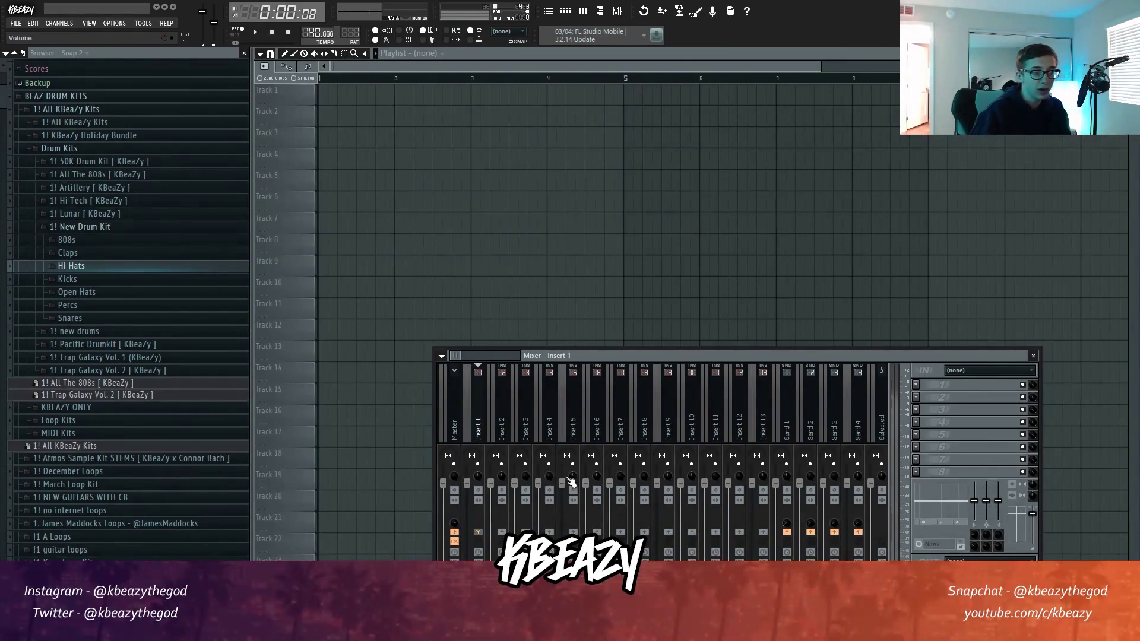
left_click(785, 425)
left_click(478, 420)
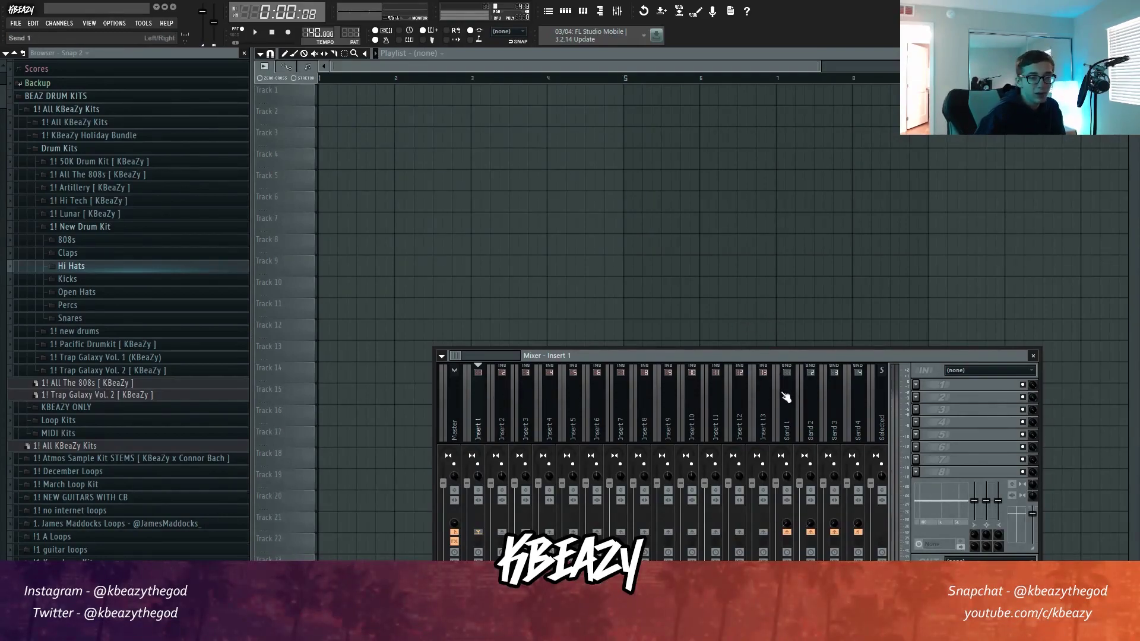
left_click(915, 385)
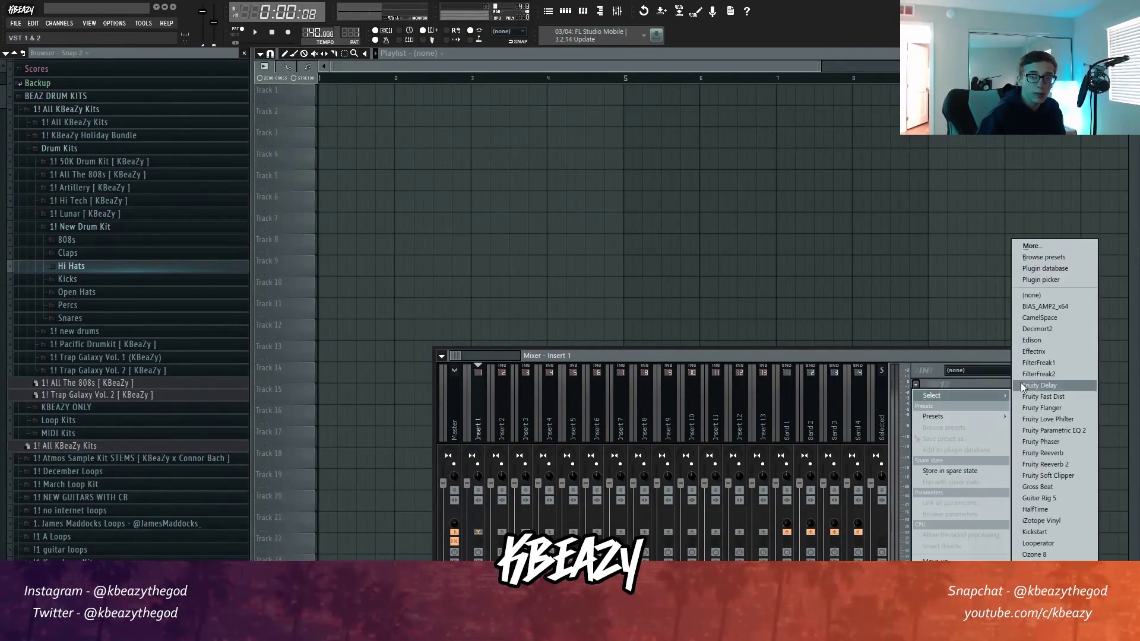
left_click(479, 416)
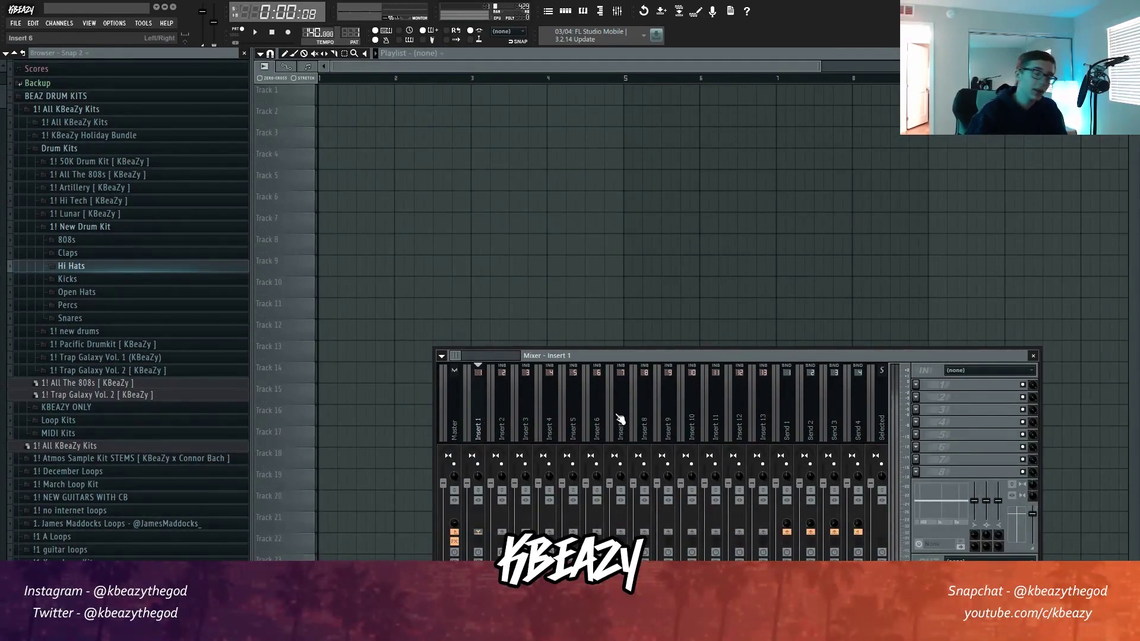
left_click(915, 384)
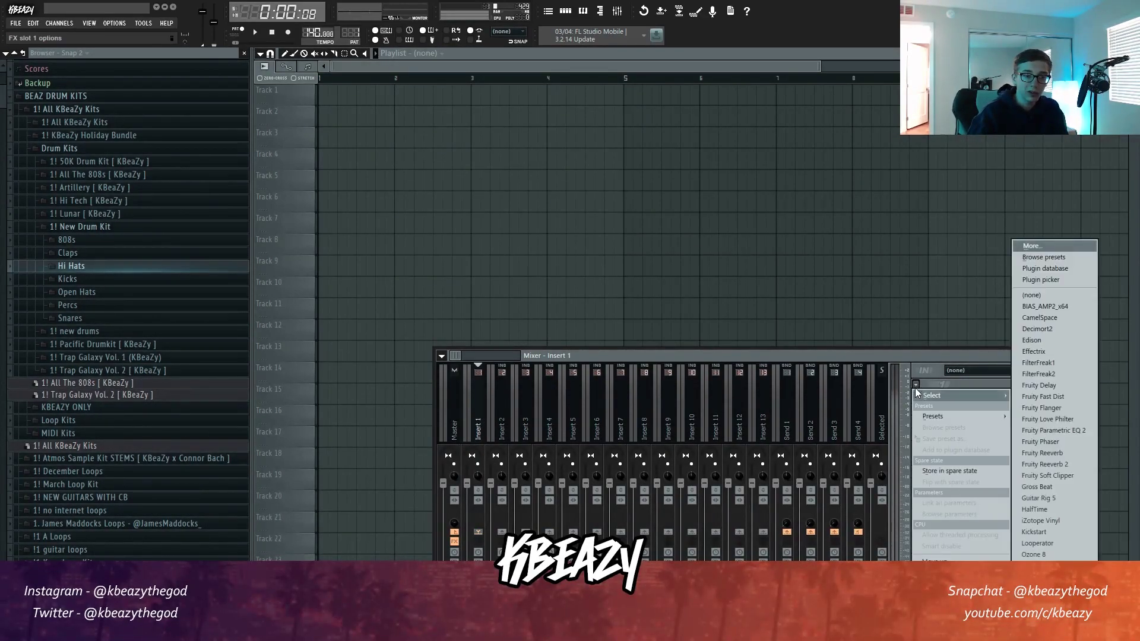
key("Escape")
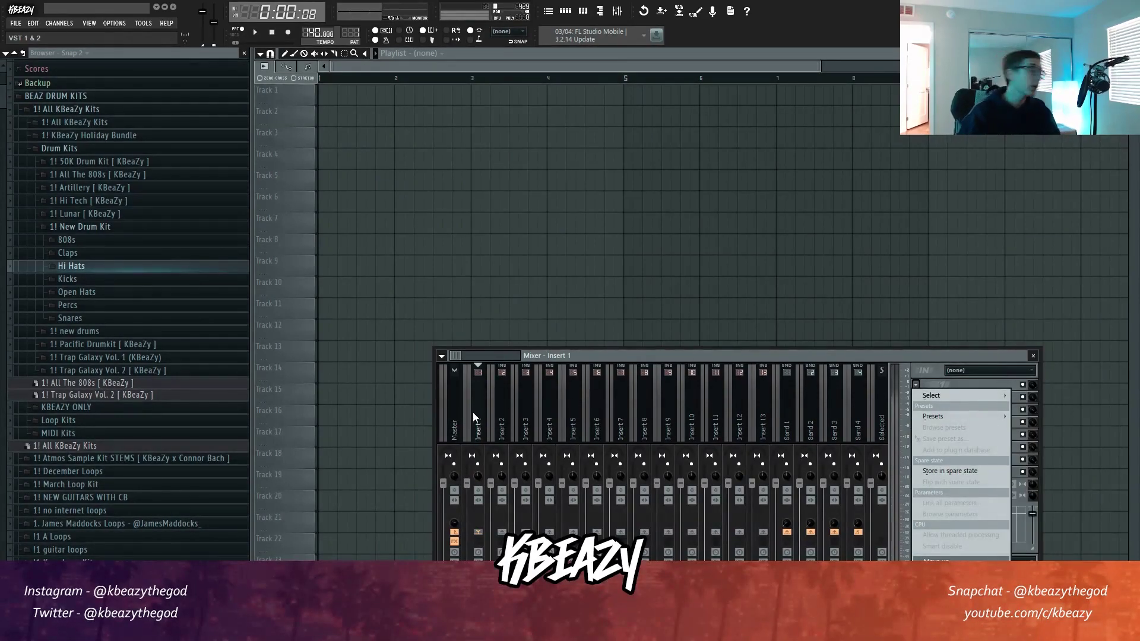
key("Escape")
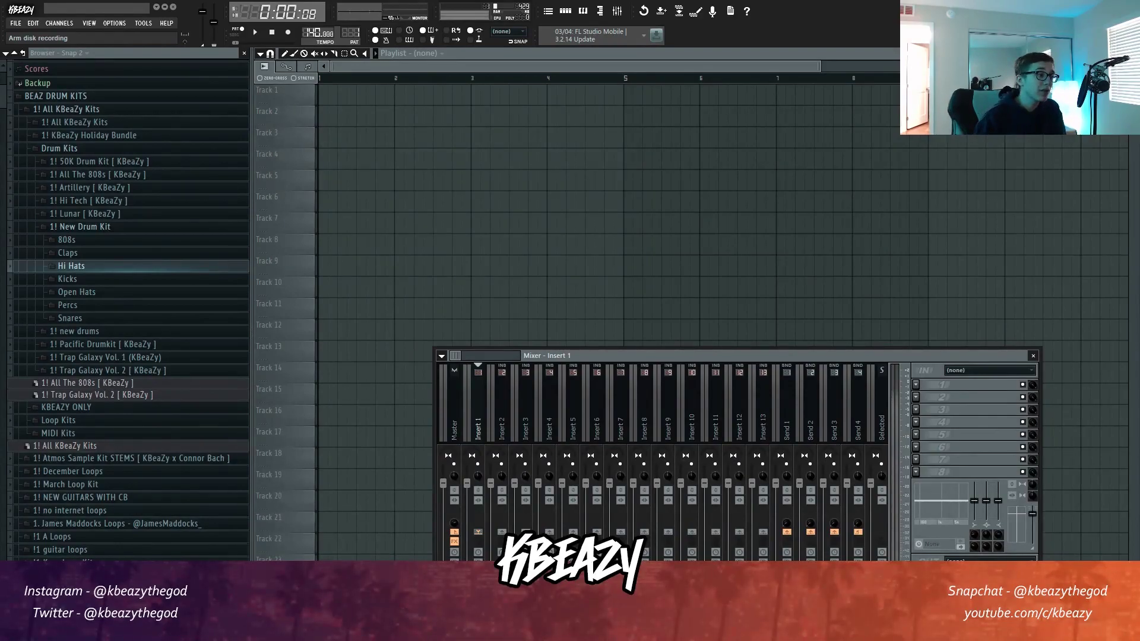
Load Fruity Limiter into the master track's second slot, after Fruity Soft Clipper
left_click(81, 226)
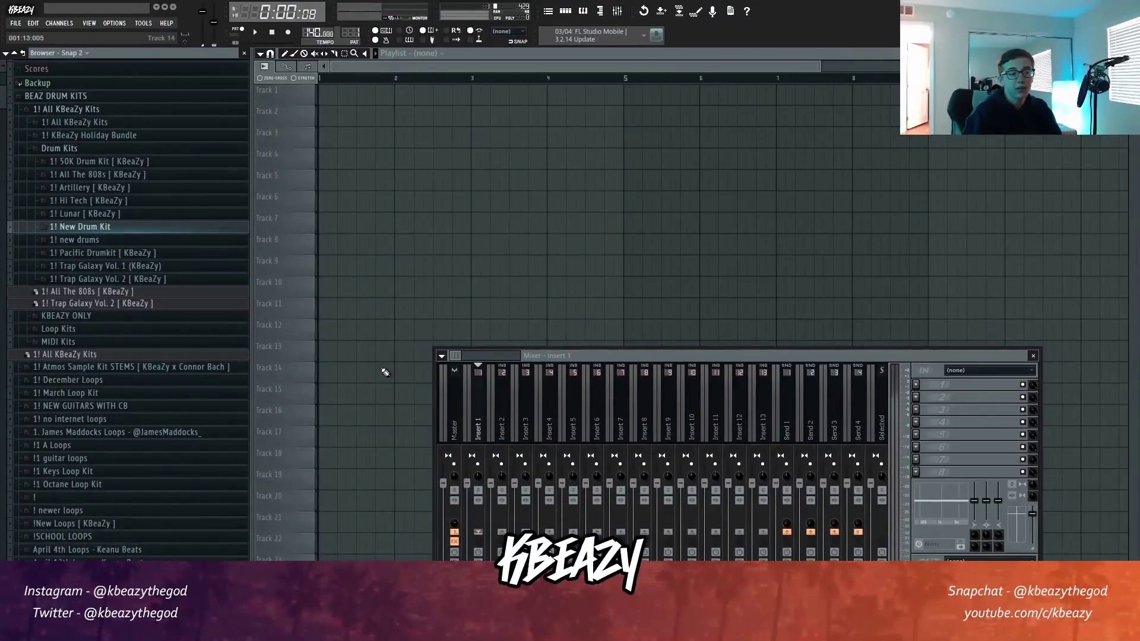
left_click(454, 398)
left_click(915, 398)
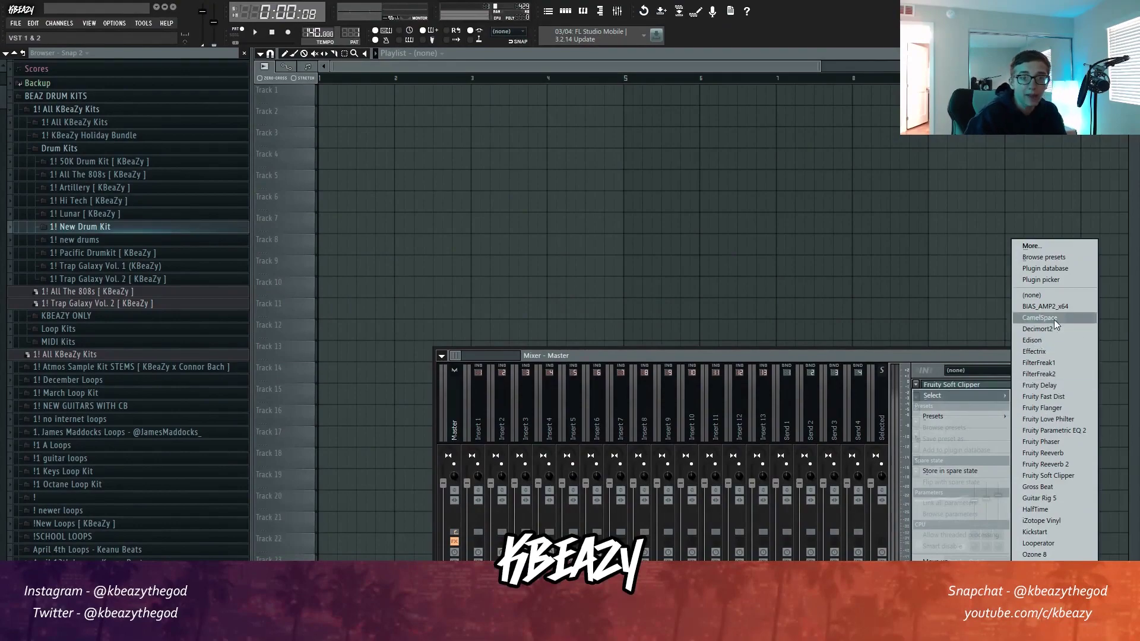
left_click(1046, 244)
scroll(558, 348, "down", 12)
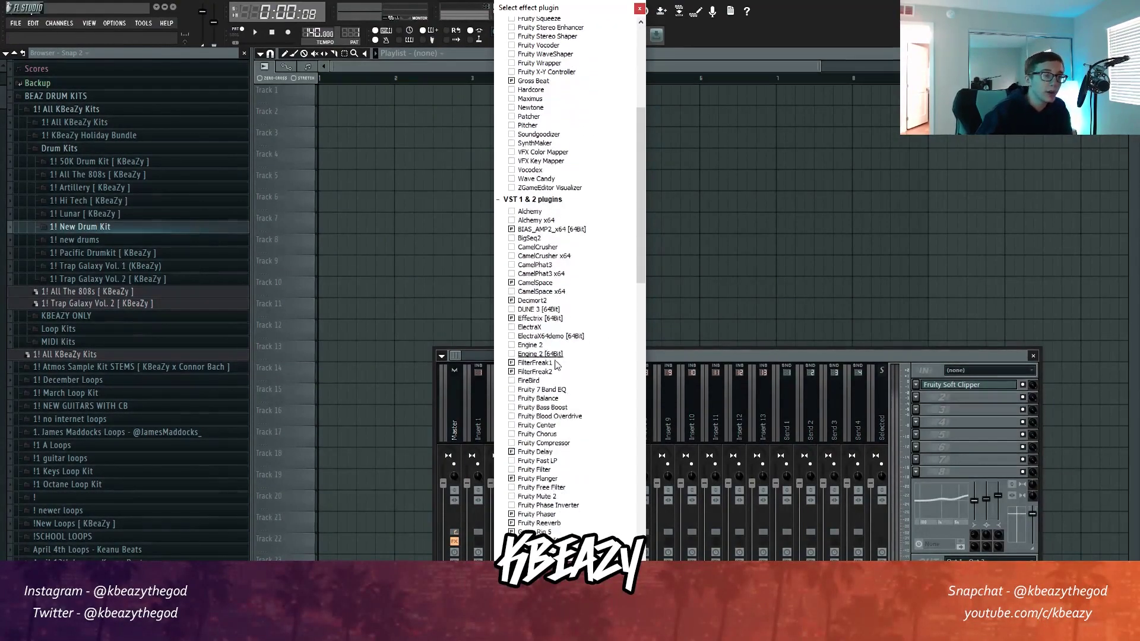
left_click_drag(642, 325, 639, 196)
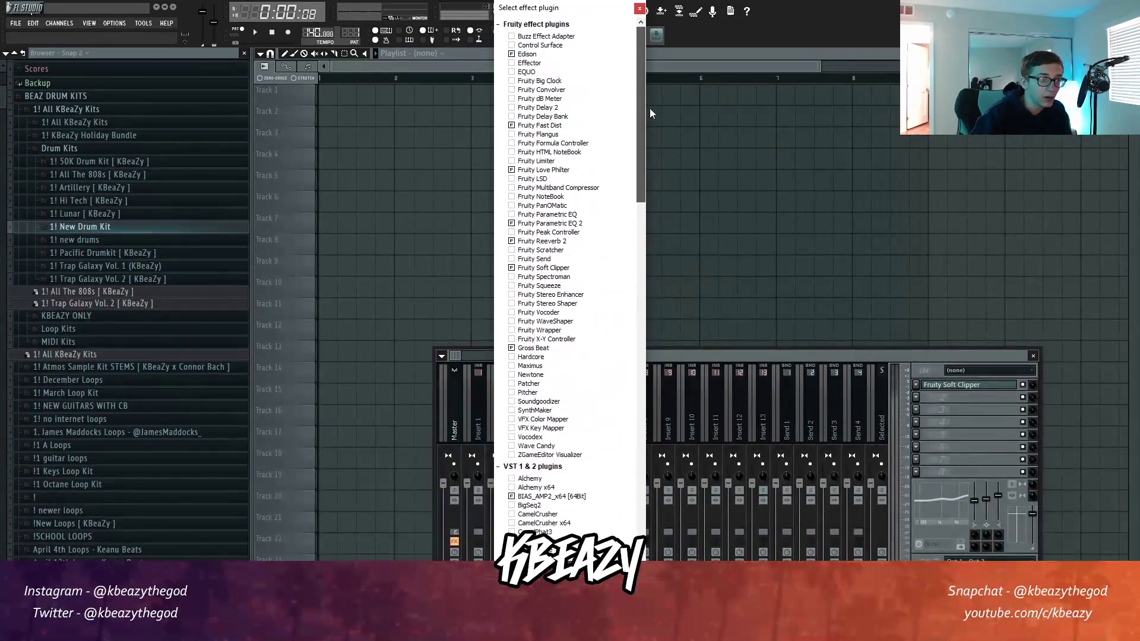
left_click(534, 164)
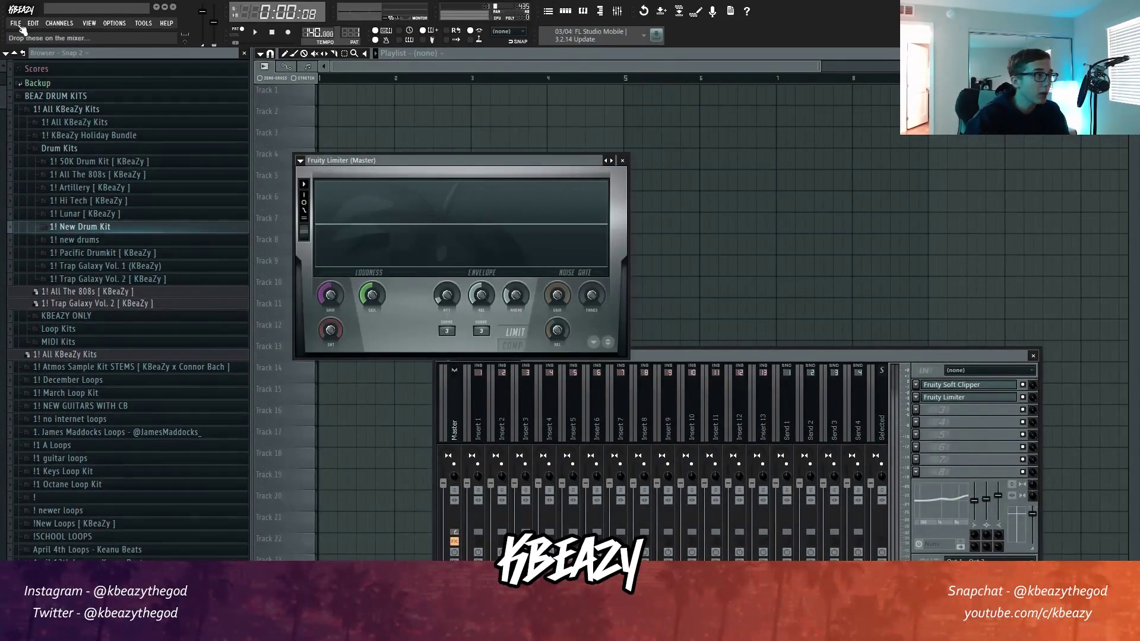
Add kick [ bubble gum ] from the Kicks folder as a new Channel Rack channel
left_click(565, 11)
left_click(526, 303)
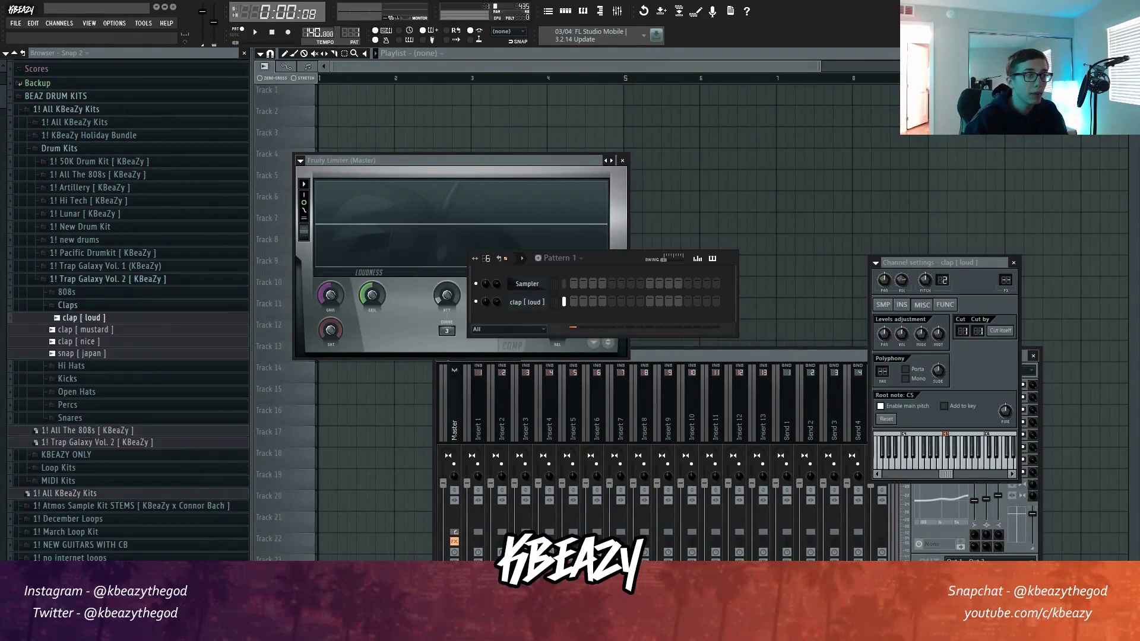
left_click(71, 305)
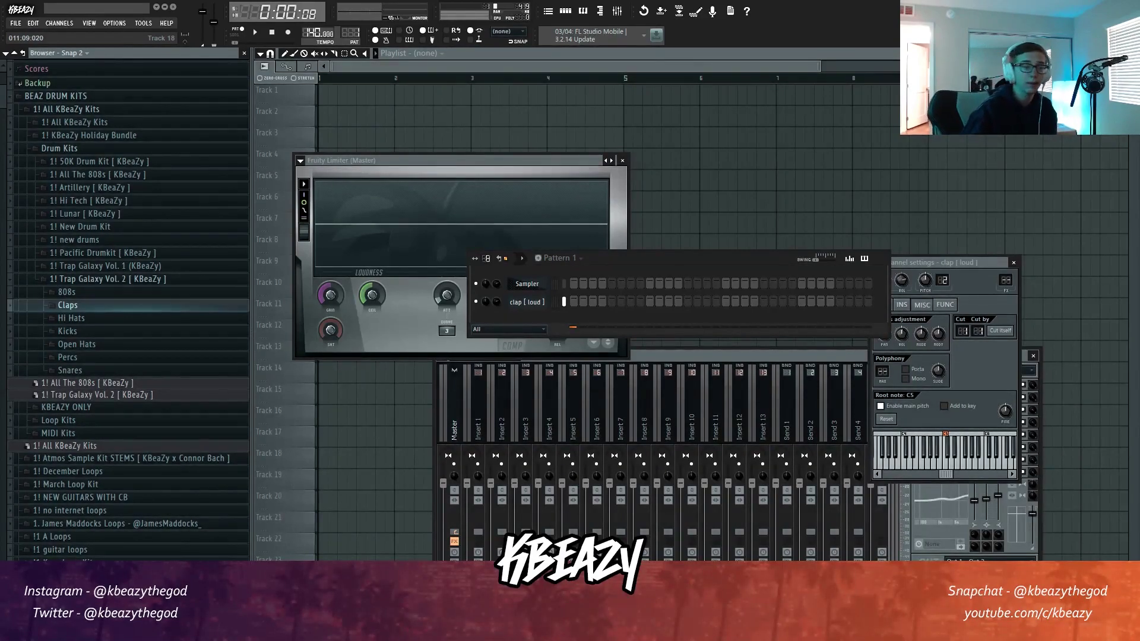
left_click(92, 335)
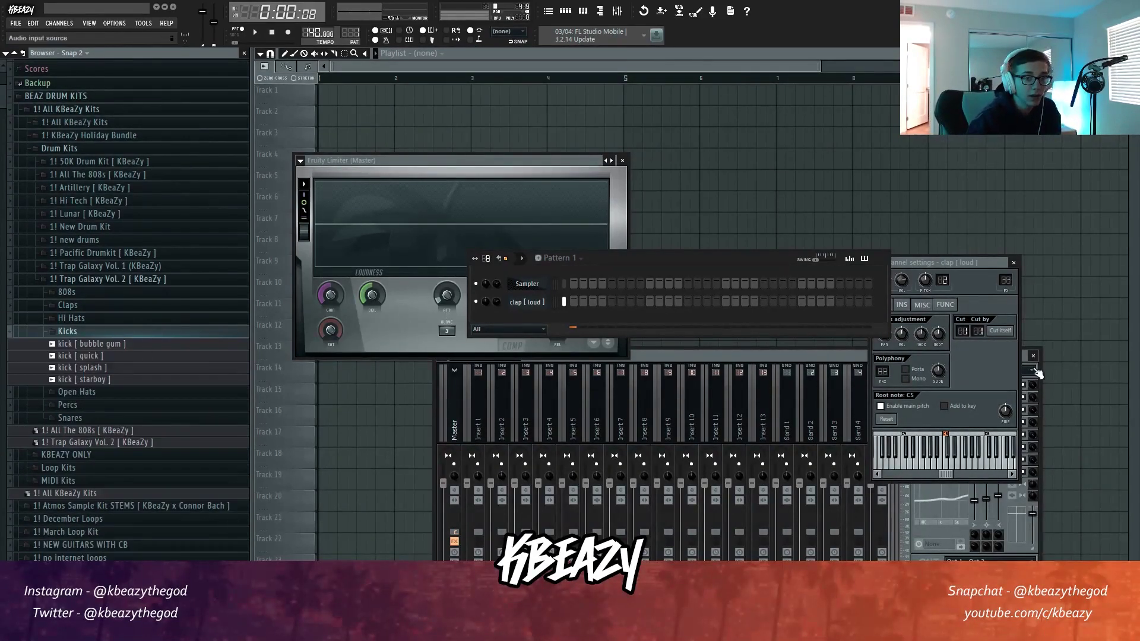
left_click(1020, 355)
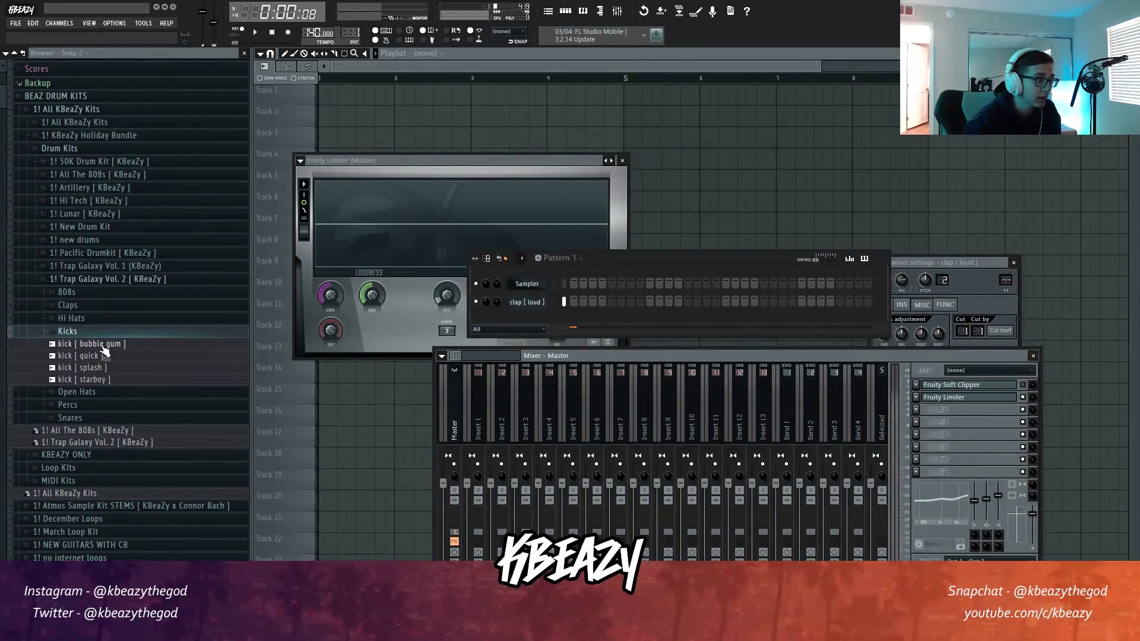
left_click_drag(110, 344, 513, 318)
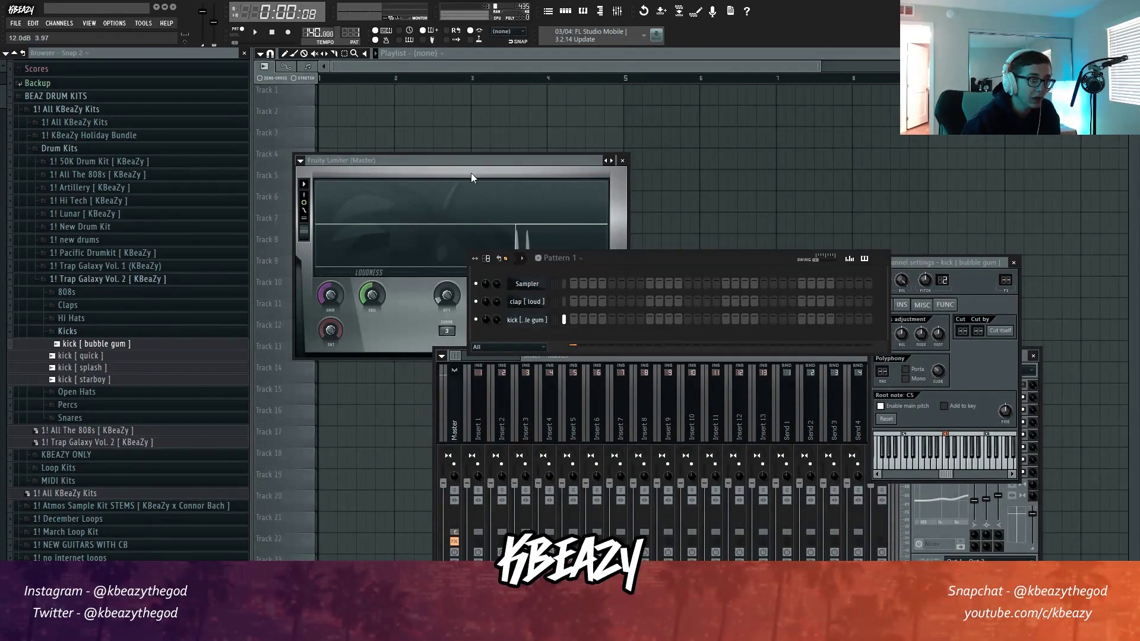
left_click_drag(457, 164, 457, 144)
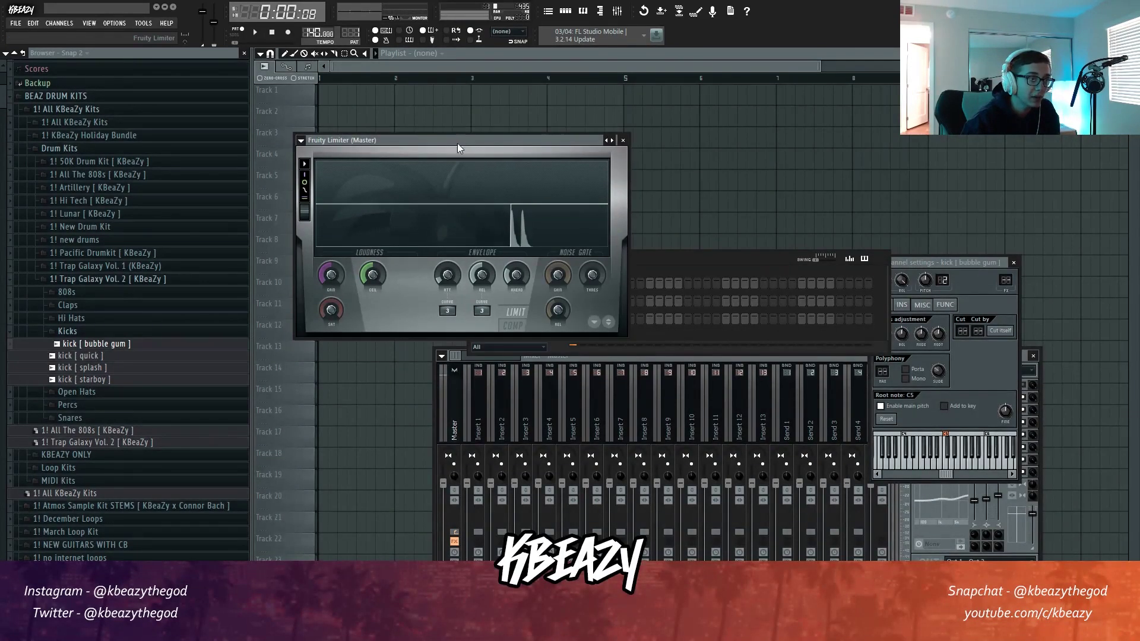
left_click(689, 261)
Start the pattern playing, set the kick's first step, and place clap hits
left_click(574, 320)
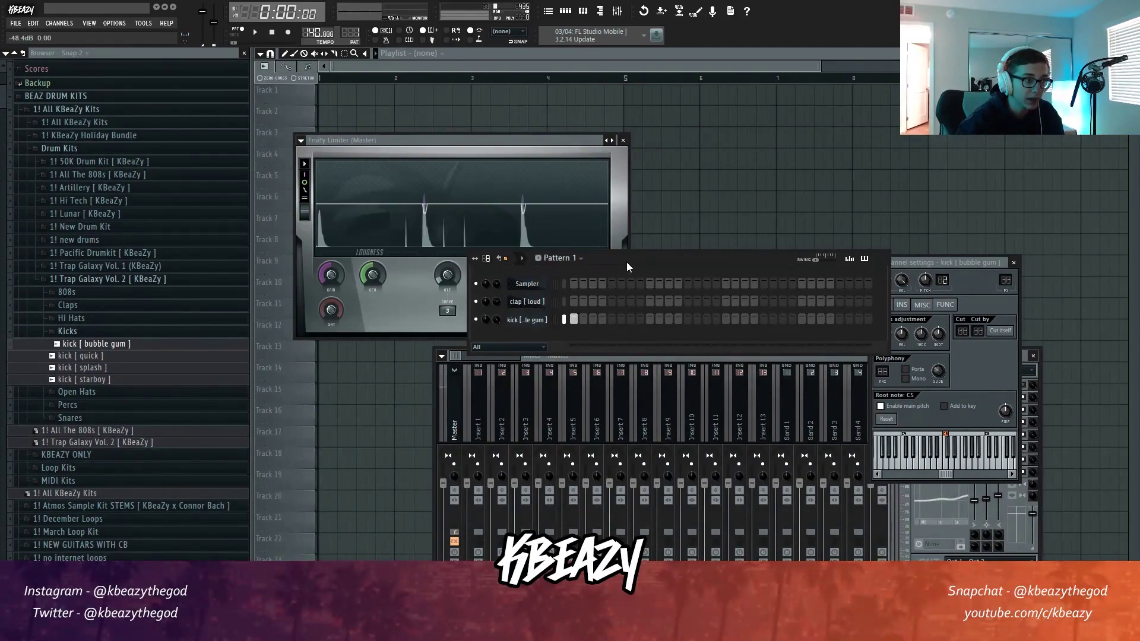
key("space")
left_click(649, 301)
left_click(564, 301)
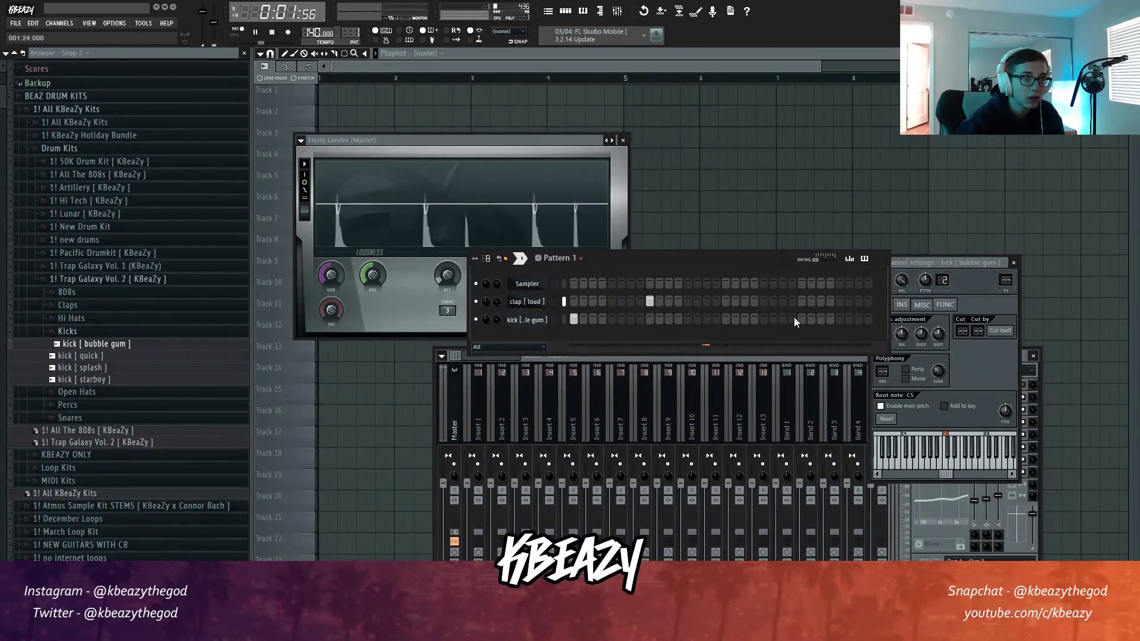
left_click(802, 301)
Program the rest of the kick rhythm, including a short roll late in the bar
left_click(763, 319)
left_click(564, 319)
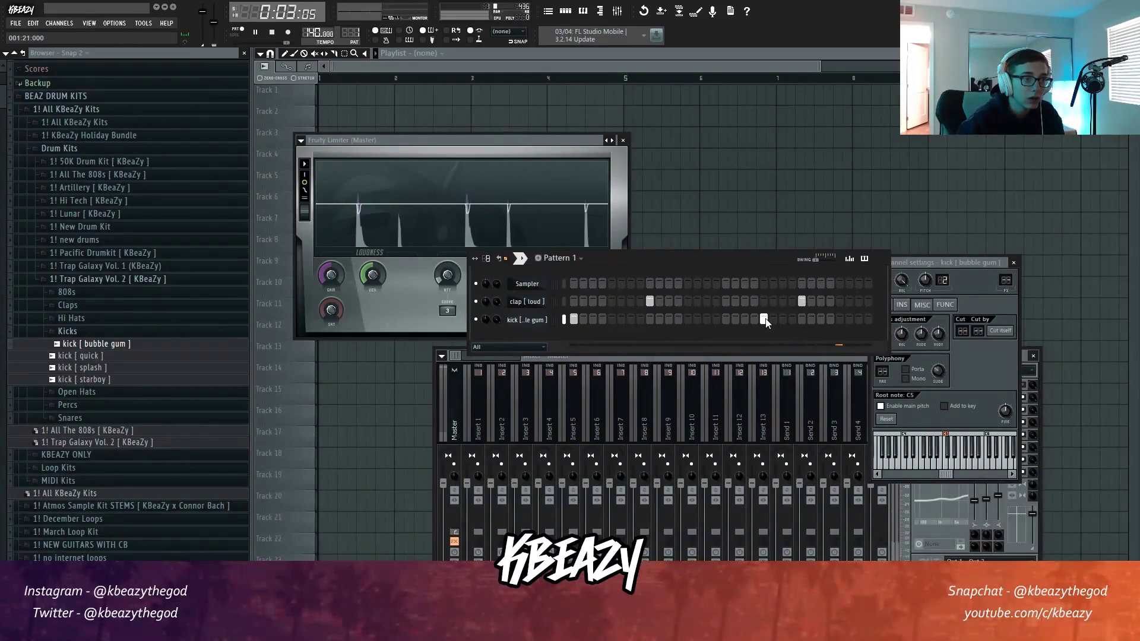
left_click(630, 320)
left_click(716, 319)
left_click(687, 319)
left_click(697, 320)
left_click(707, 319)
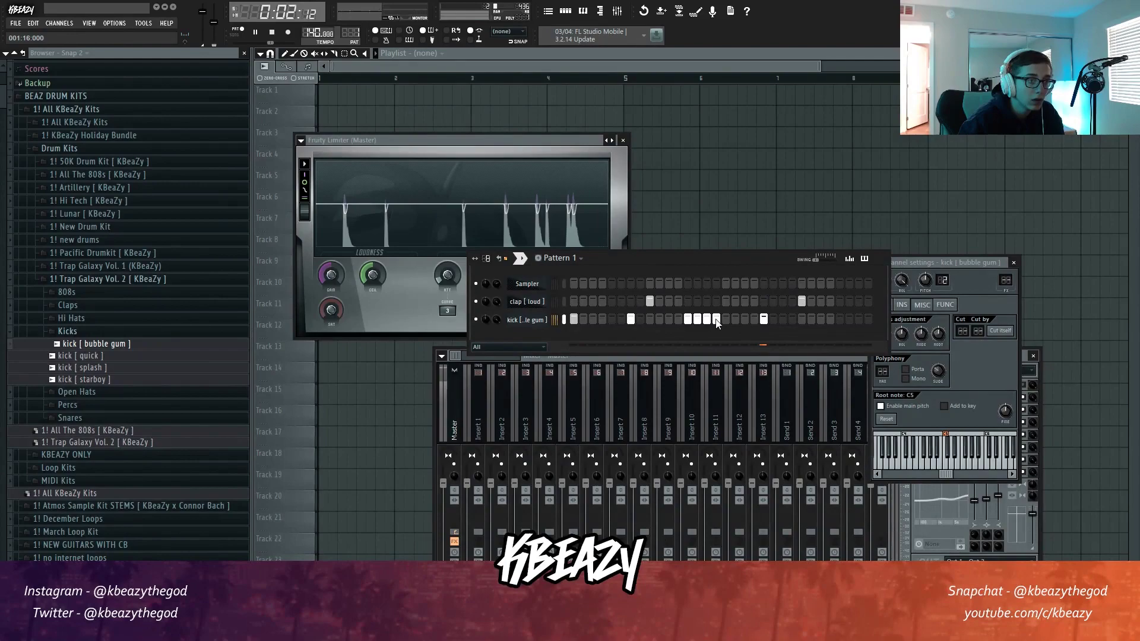
left_click(716, 319)
Add hi hat [ hit 1 ] as a channel and fill every second step with hi-hats
left_click(80, 305)
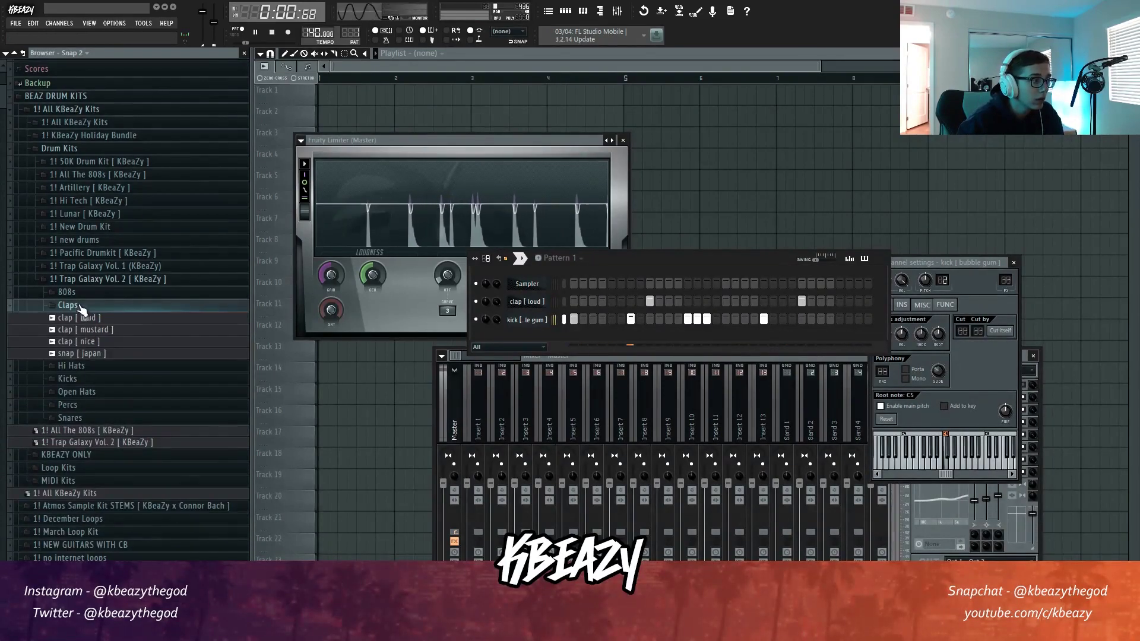
left_click(71, 366)
left_click_drag(86, 330, 522, 336)
right_click(522, 335)
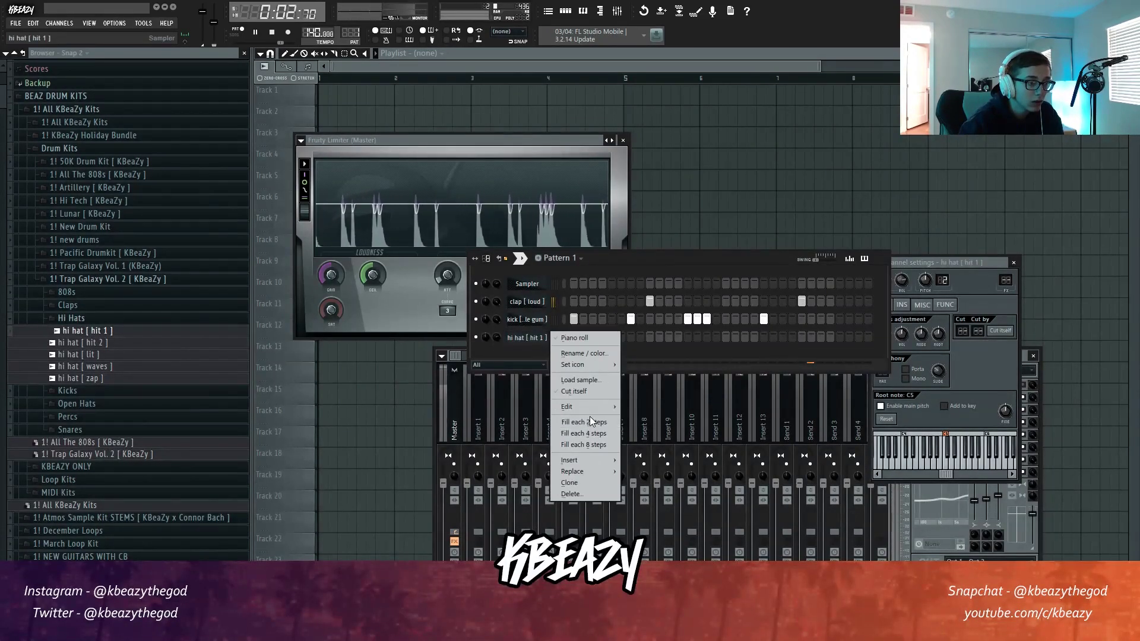
left_click(590, 420)
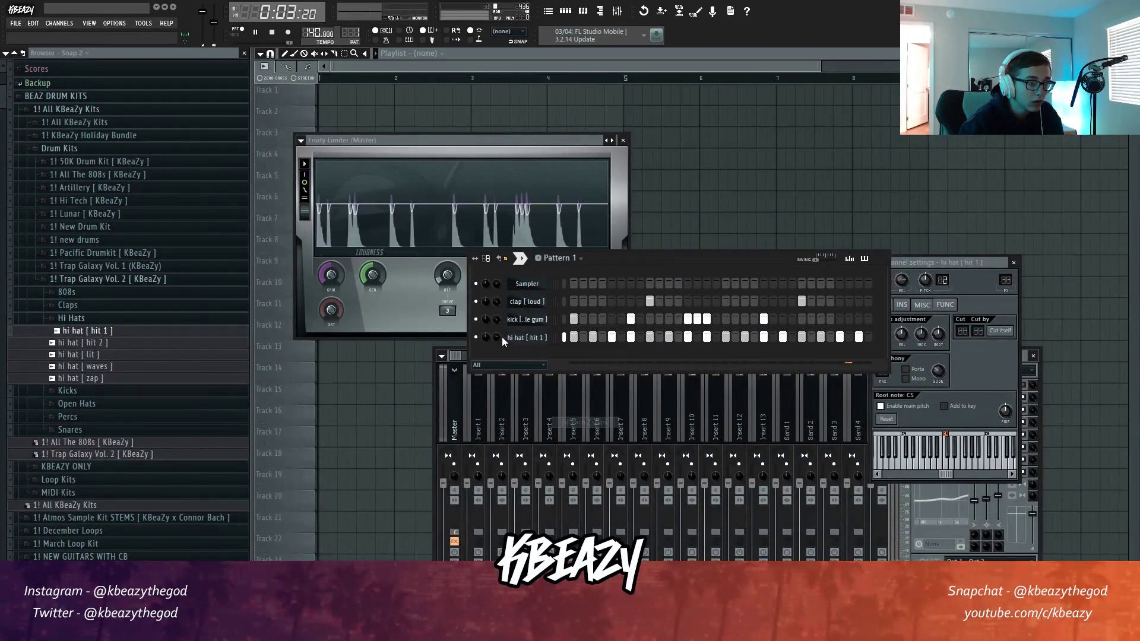
left_click(72, 318)
Add 808 [ swim ] and 808 [ droid ] channels from the 808 sample folders
left_click(67, 292)
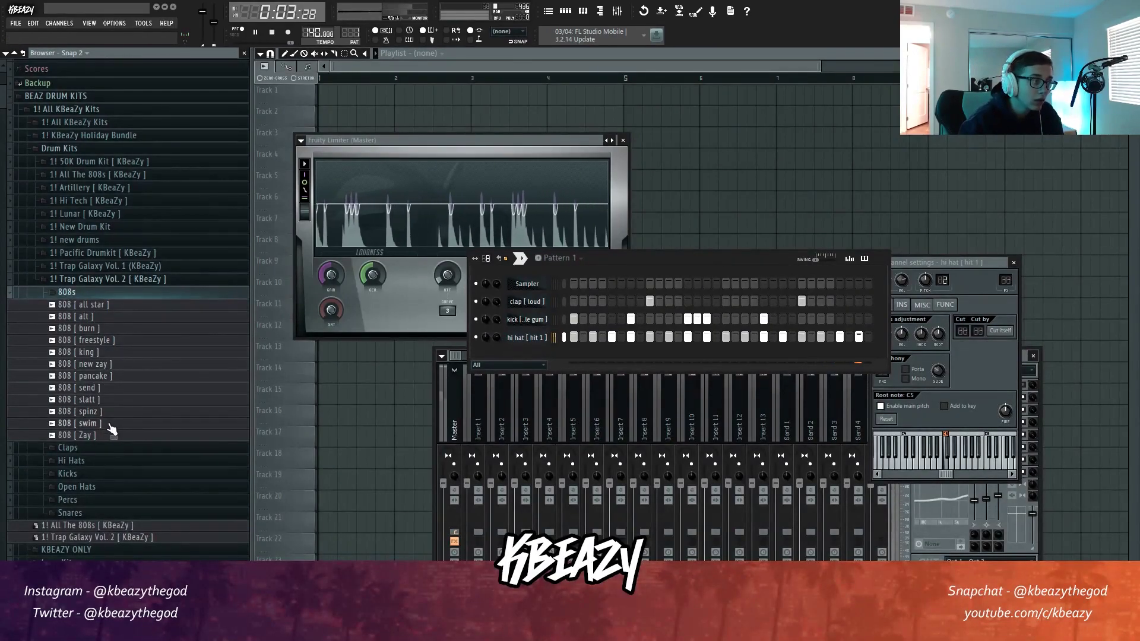
left_click_drag(109, 425, 503, 330)
key("space")
left_click(149, 279)
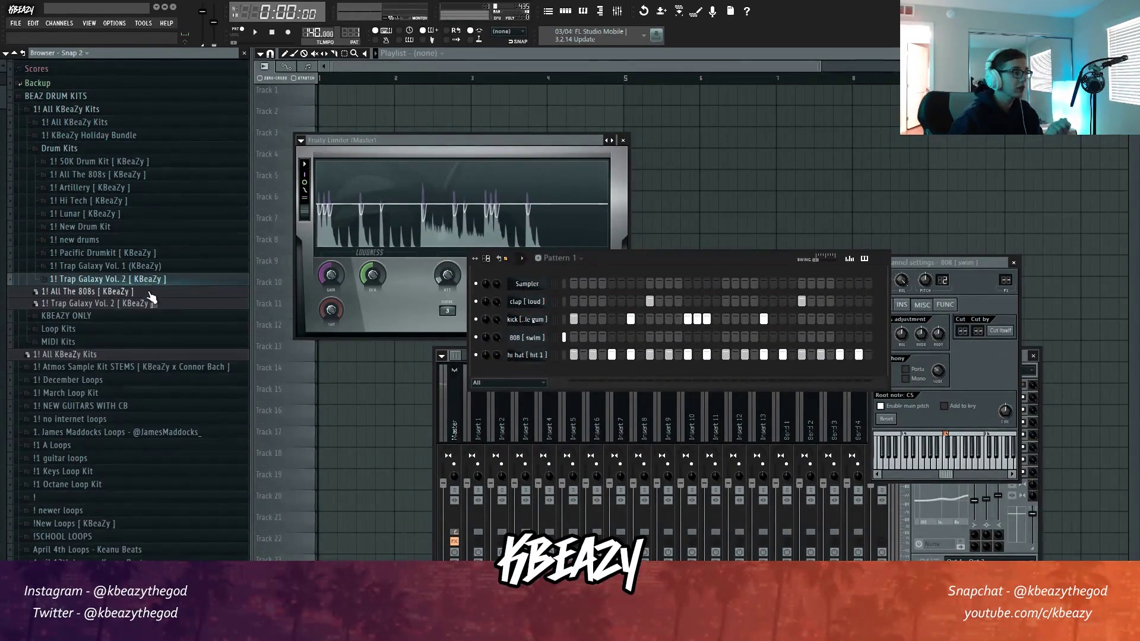
left_click(148, 292)
left_click_drag(89, 270, 531, 343)
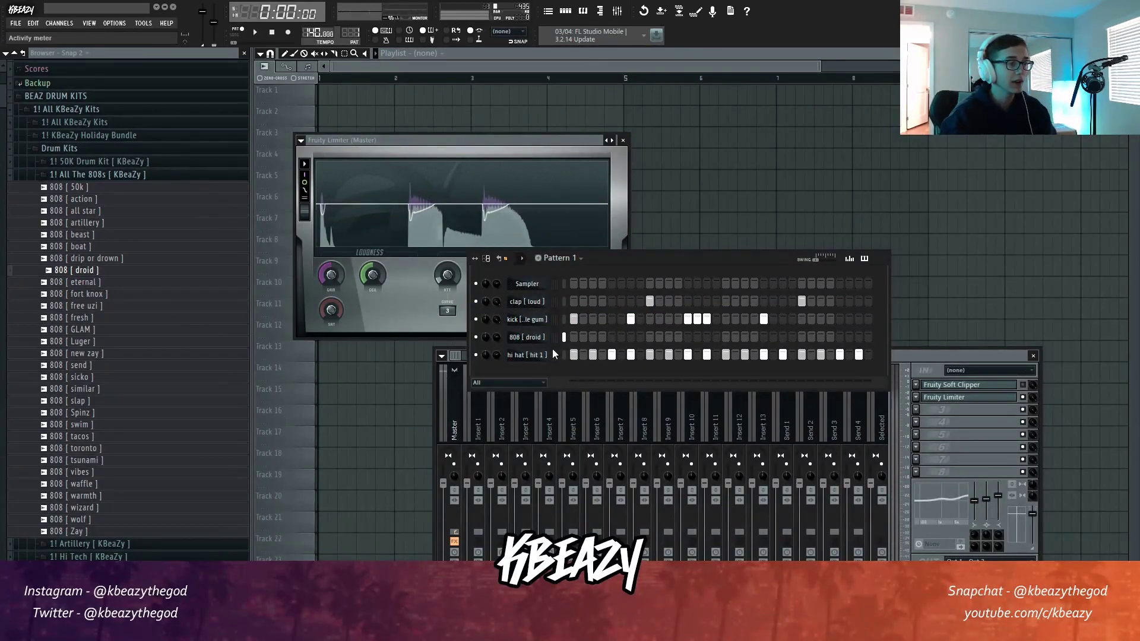
Open the 808 [ droid ] channel settings and raise the master Fruity Limiter panel
left_click(526, 337)
right_click(522, 340)
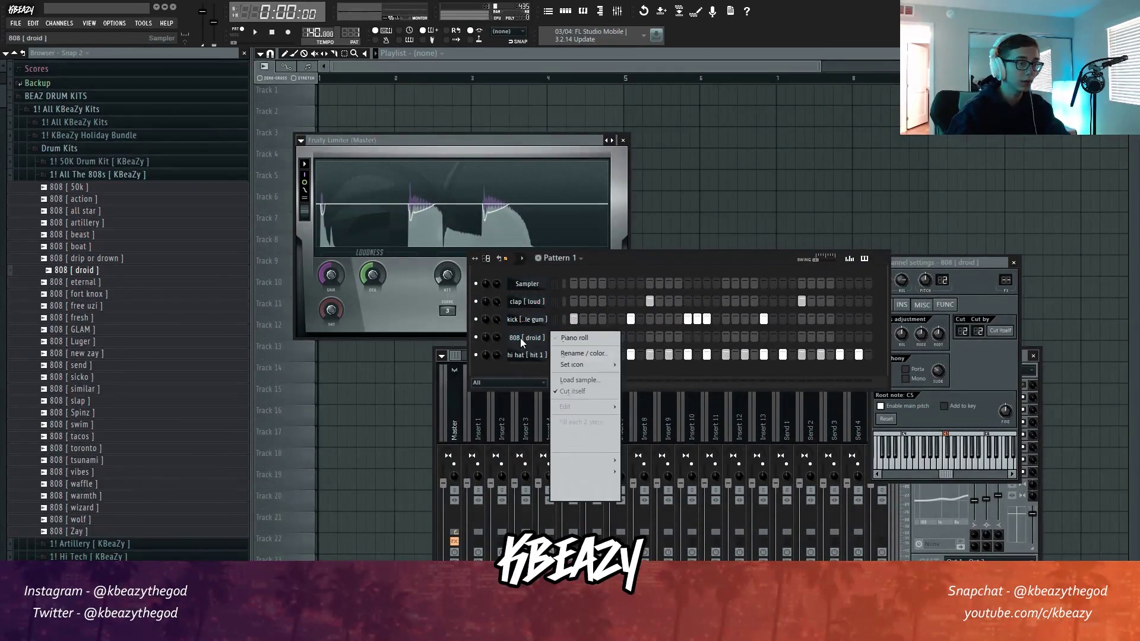
left_click(419, 139)
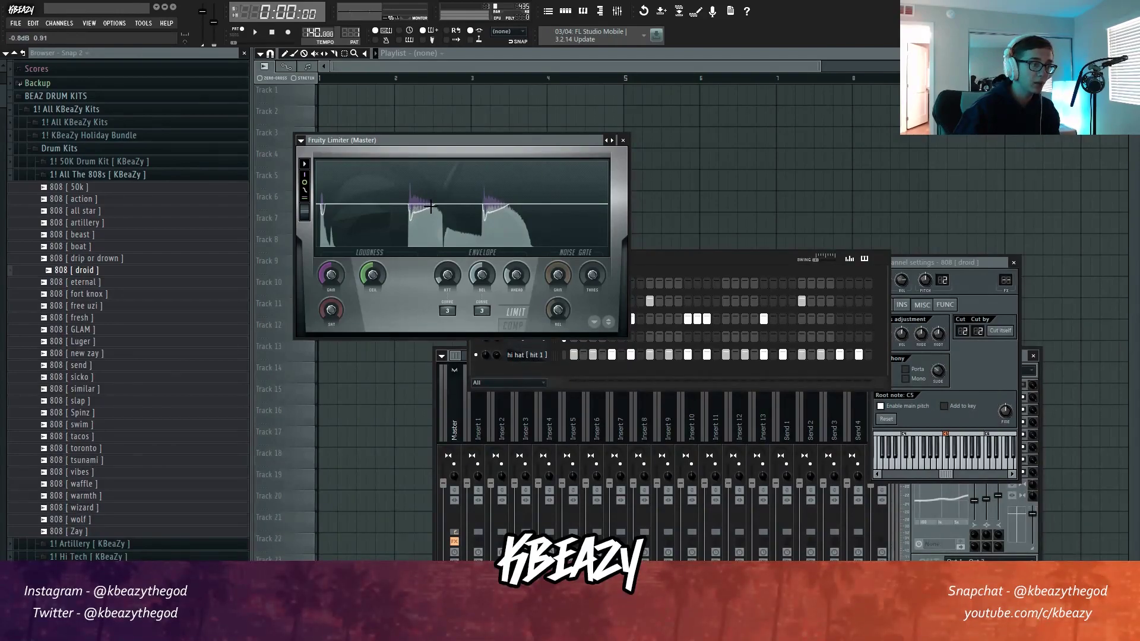
Draw four C5 notes across the bar in the 808 [ droid ] piano roll, then reopen the mixer
left_click(584, 14)
left_click(308, 295)
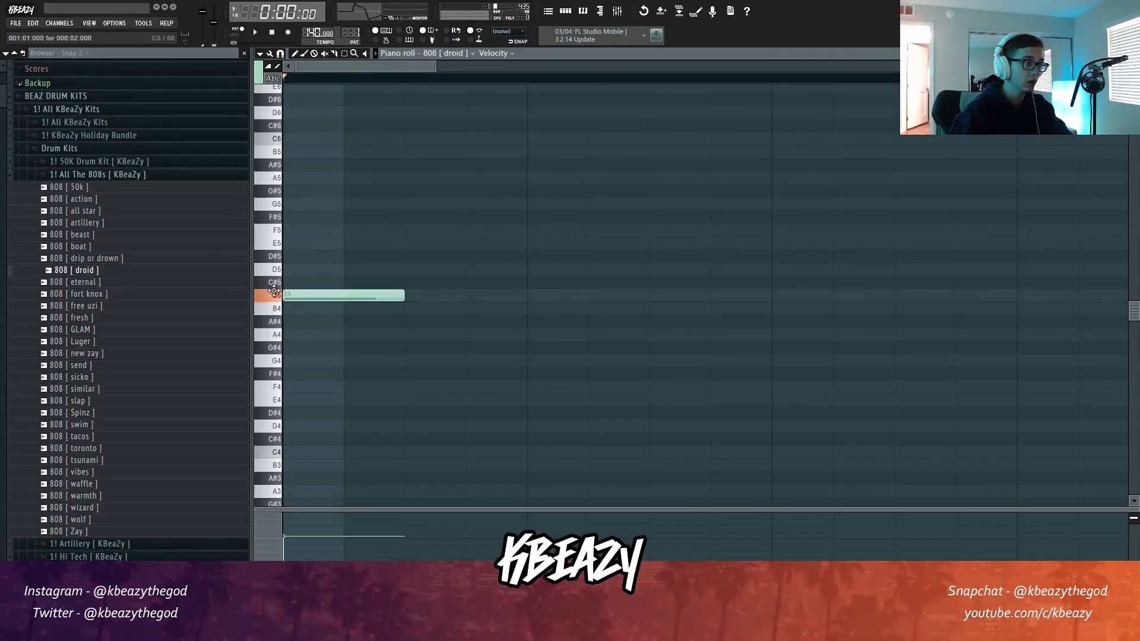
key("space")
scroll(730, 144, "down", 3)
left_click(407, 295)
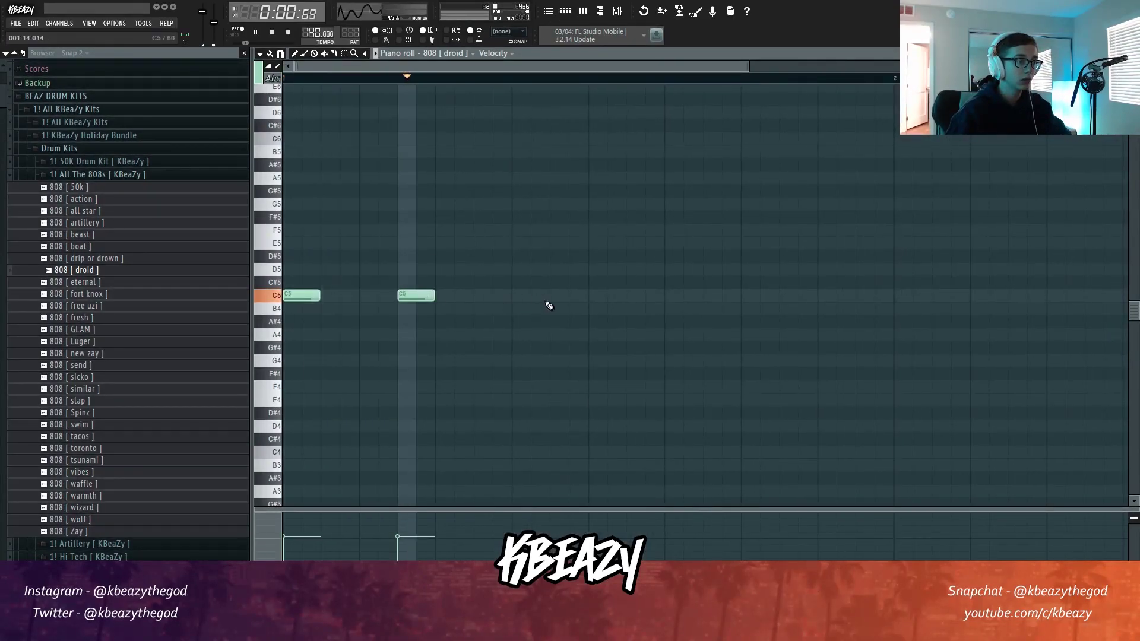
left_click(521, 295)
left_click(790, 295)
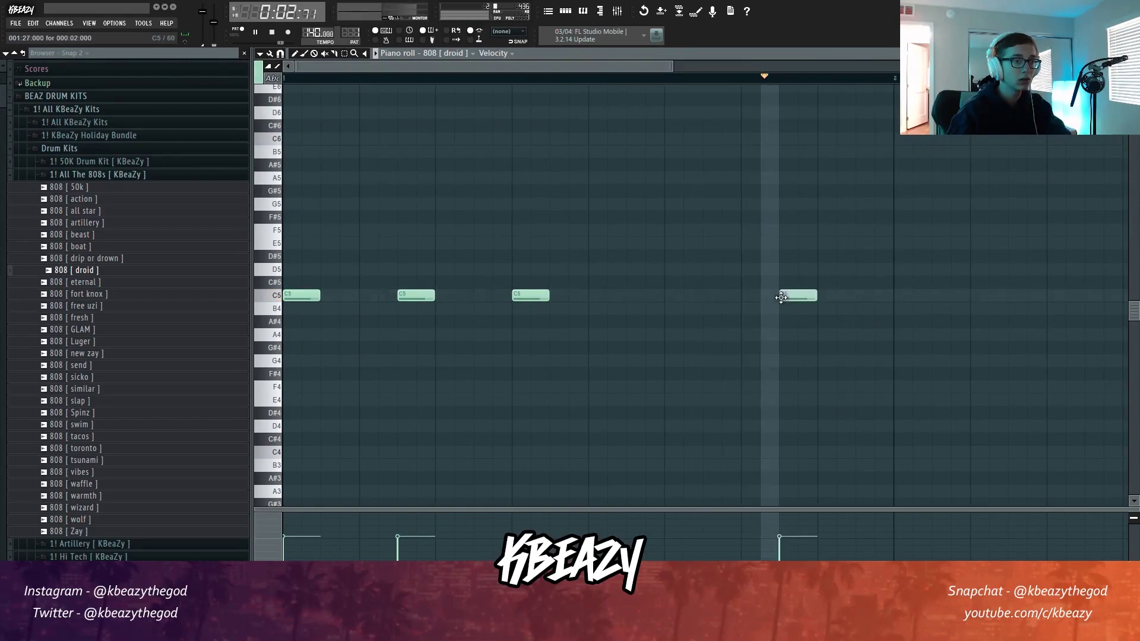
left_click(601, 14)
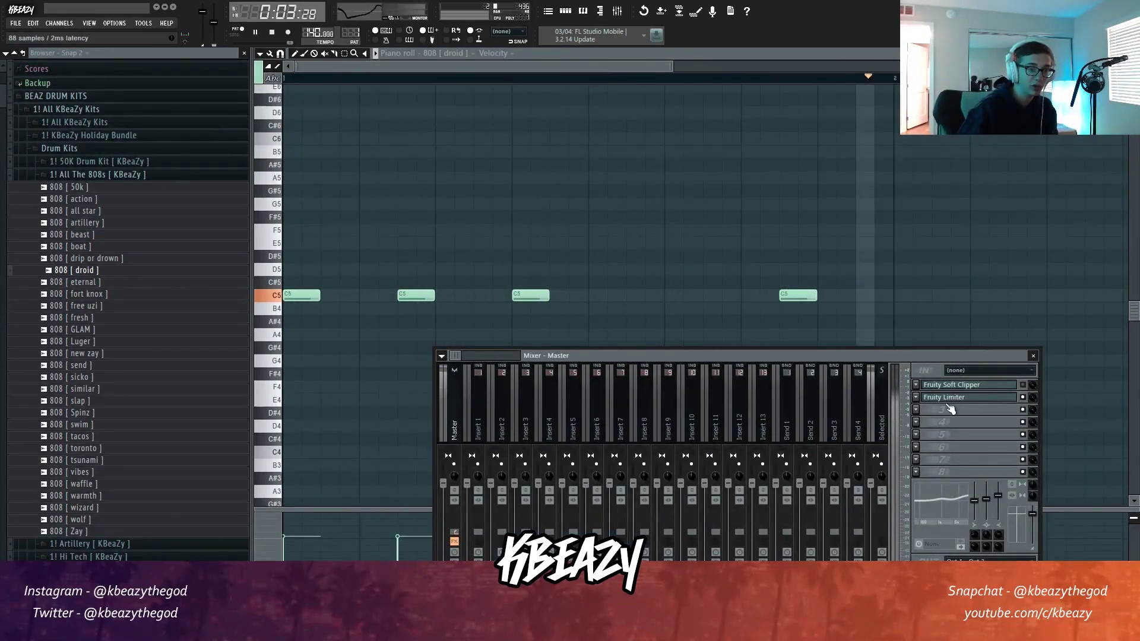
Open the master Fruity Limiter and adjust its Ceiling while replaying the beat
left_click(566, 12)
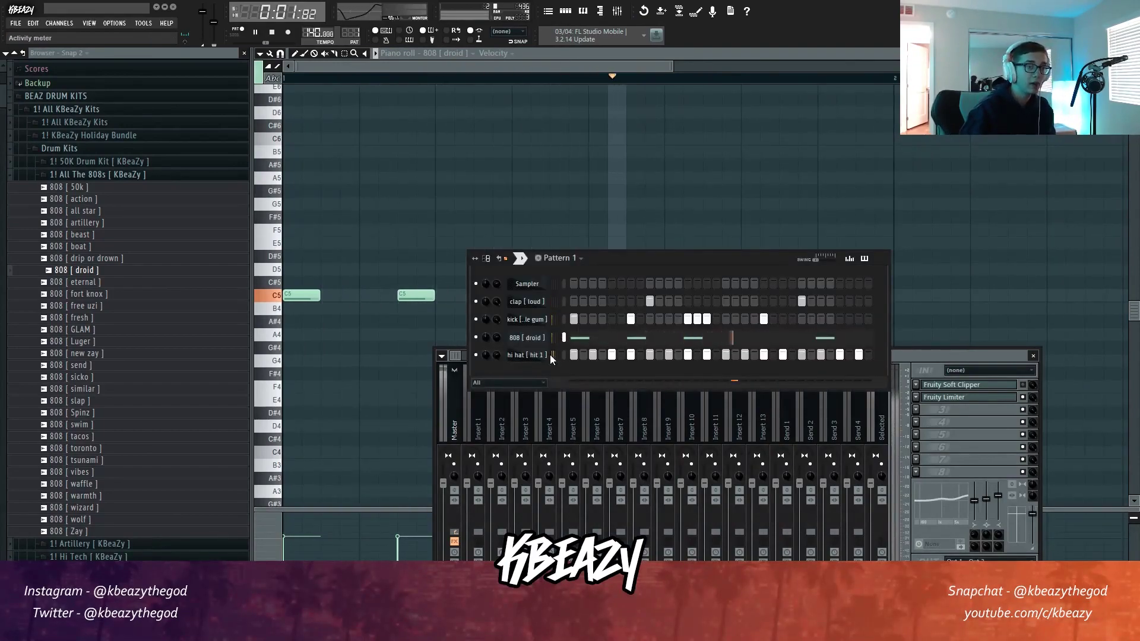
left_click(932, 397)
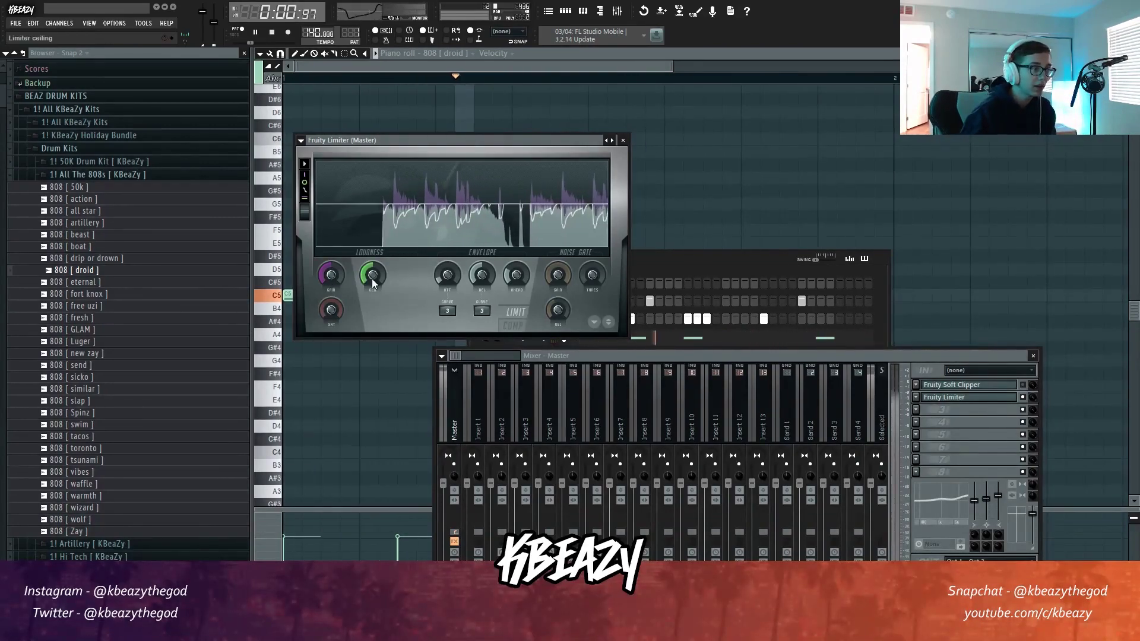
scroll(371, 274, "up", 5)
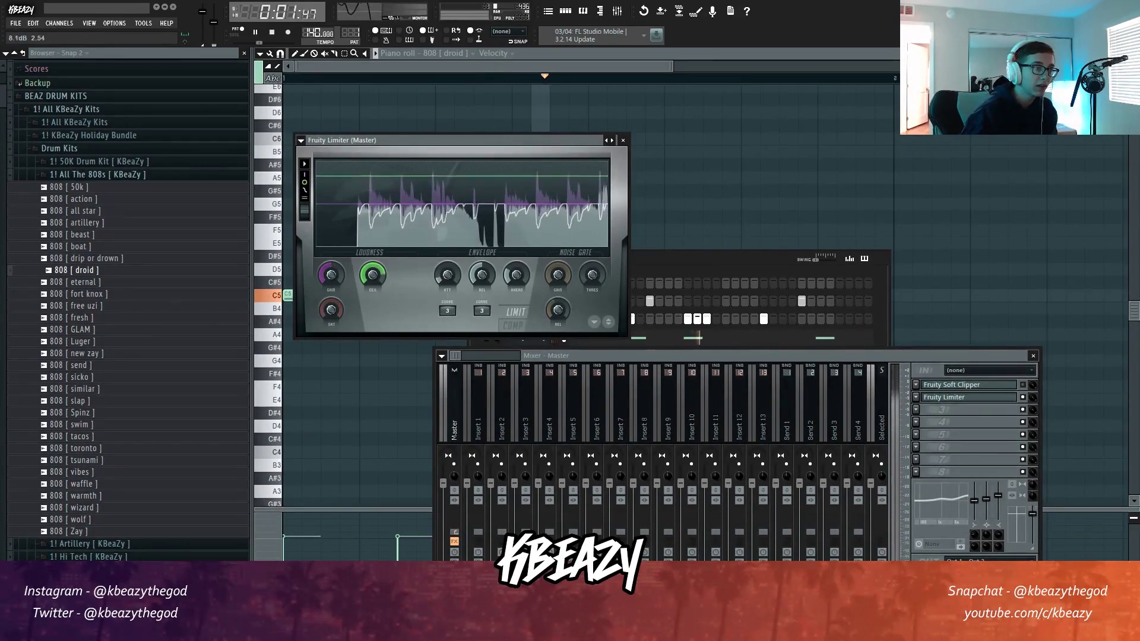
right_click(376, 275)
left_click(393, 277)
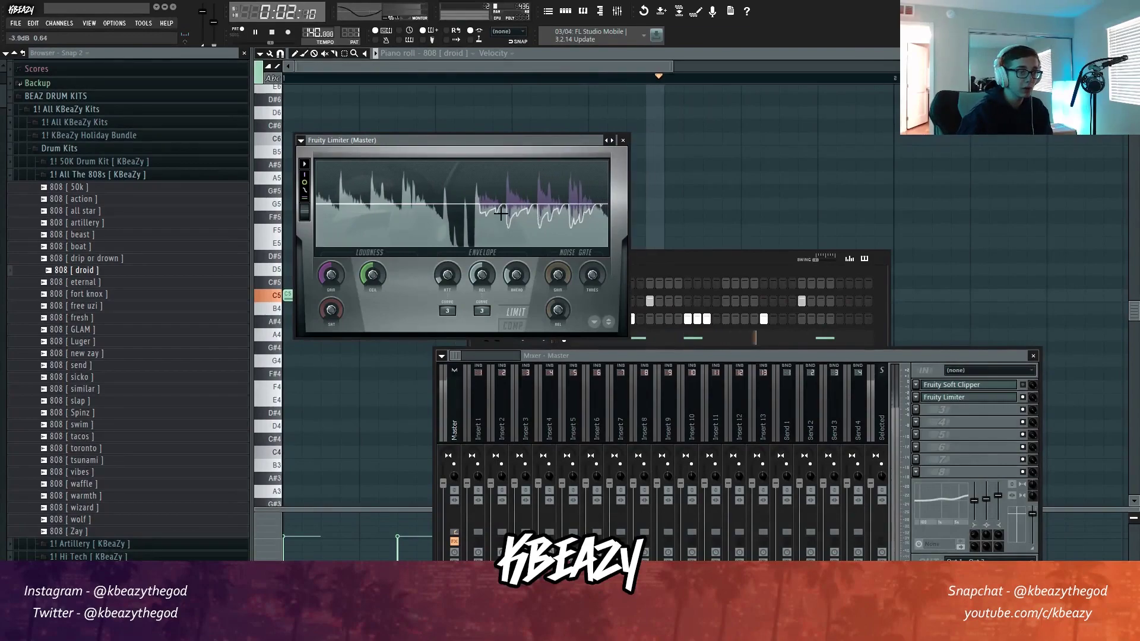
key("space")
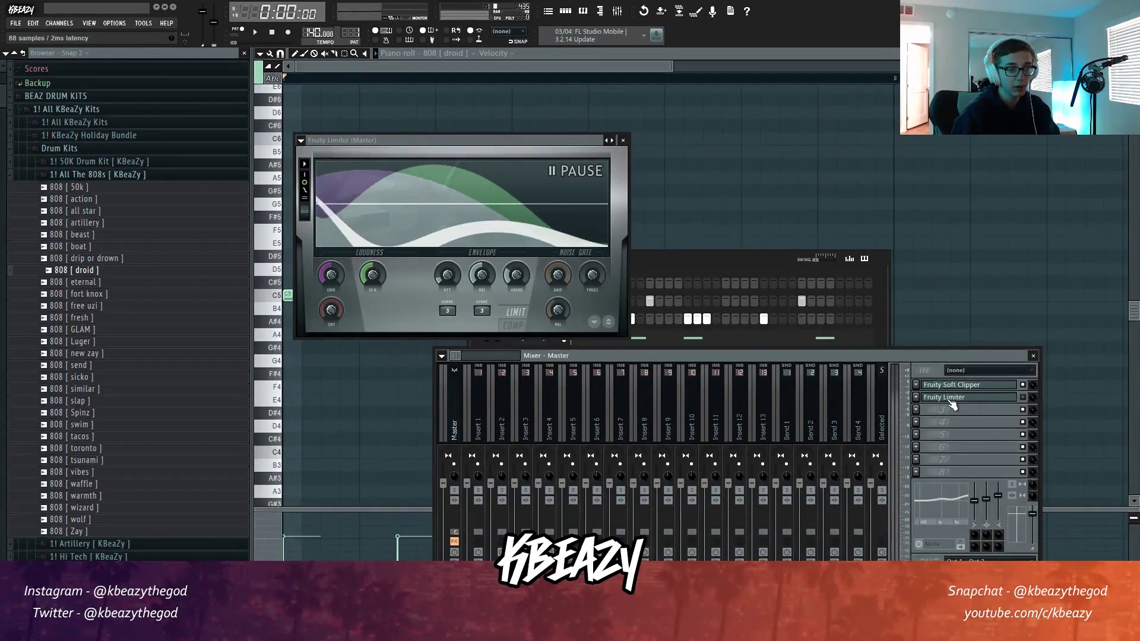
key("space")
Check the 808 [ droid ] sample settings and audition the full beat, ending on the mixer
key("F6")
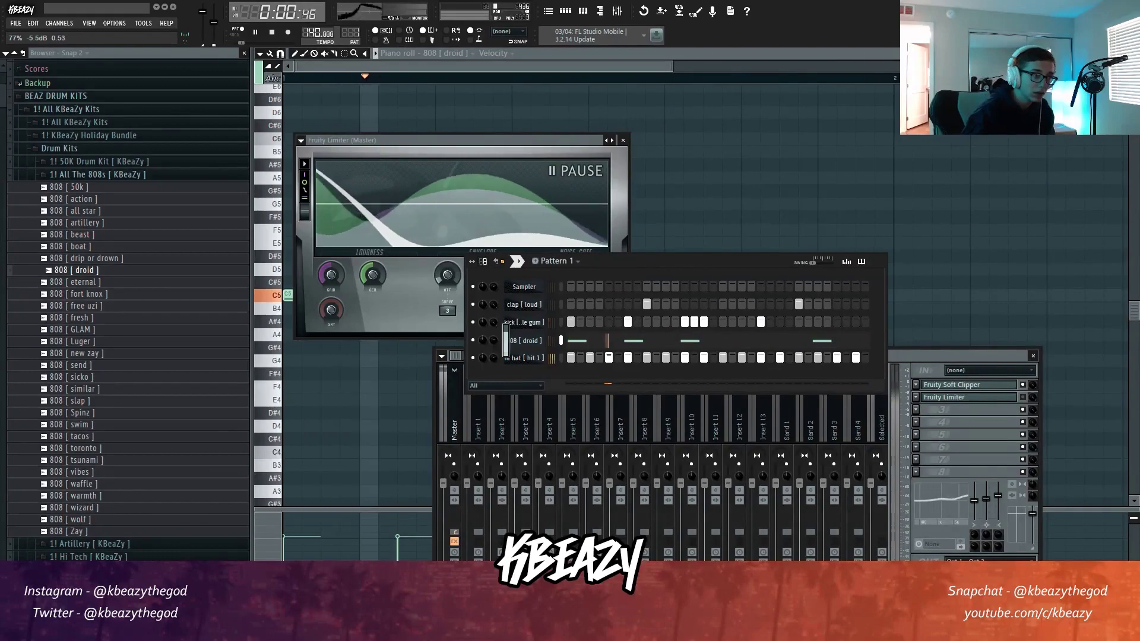
left_click(530, 343)
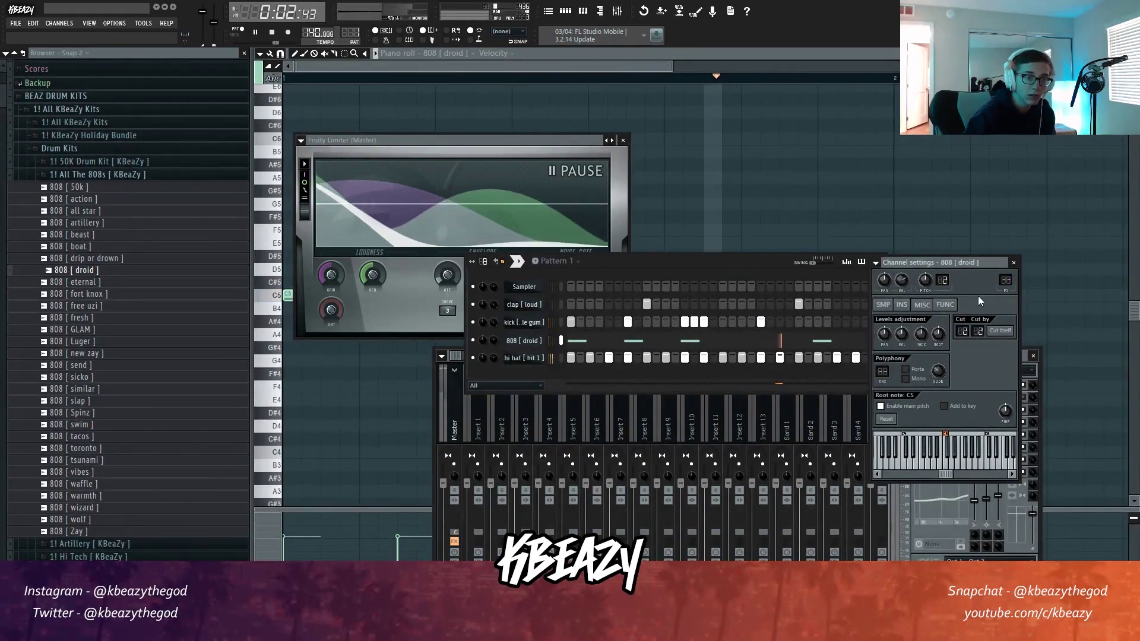
left_click(889, 309)
left_click(819, 340)
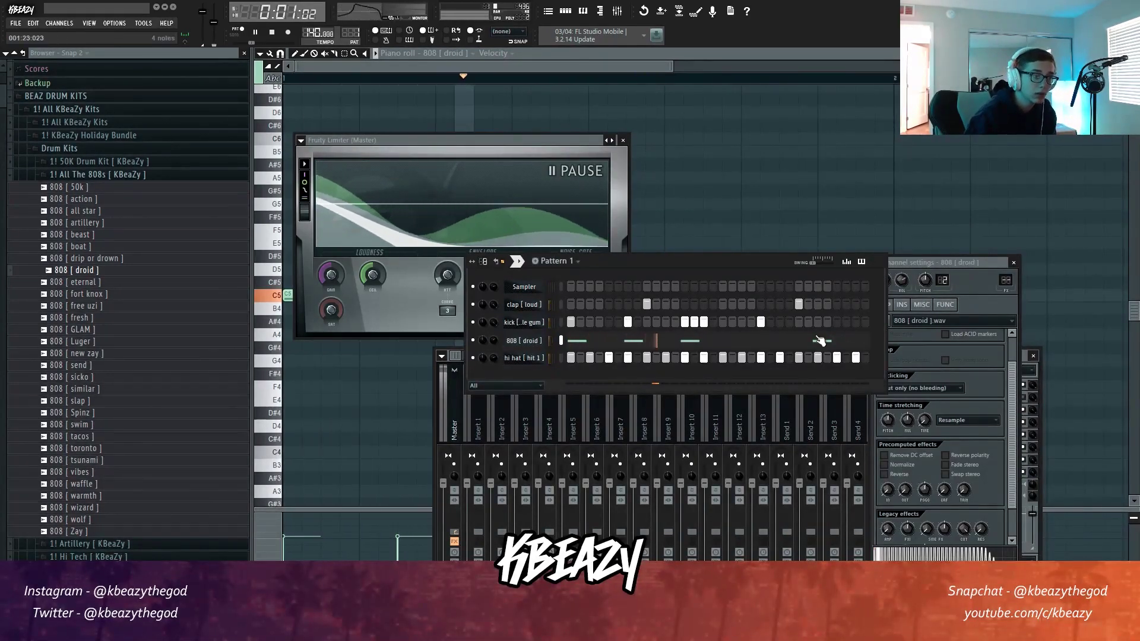
left_click(1027, 363)
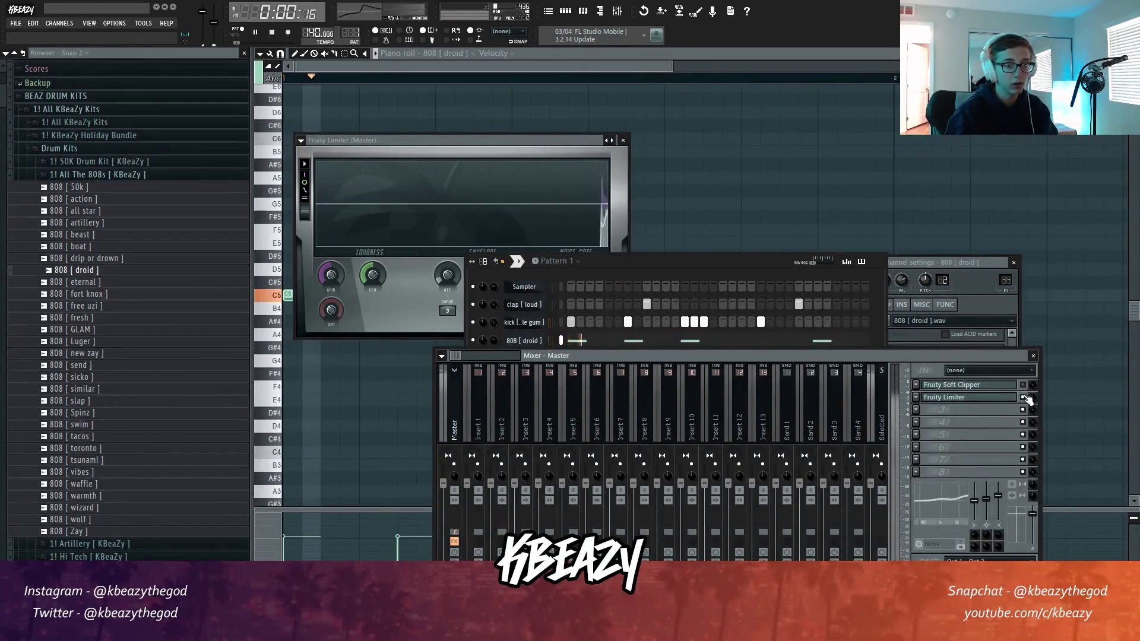
left_click(626, 266)
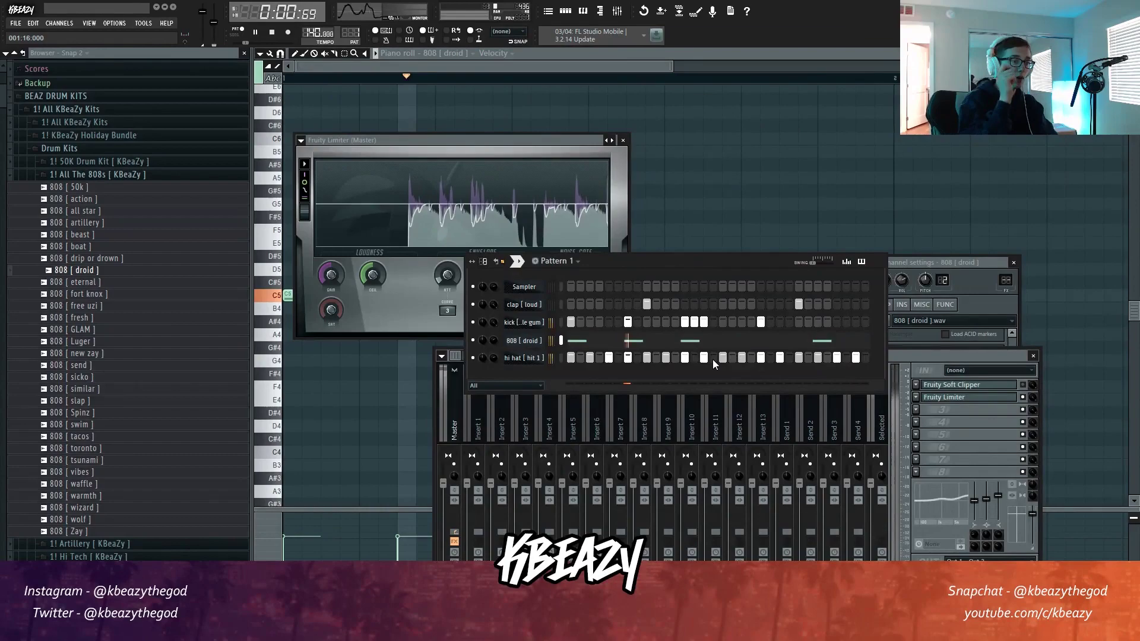
key("space")
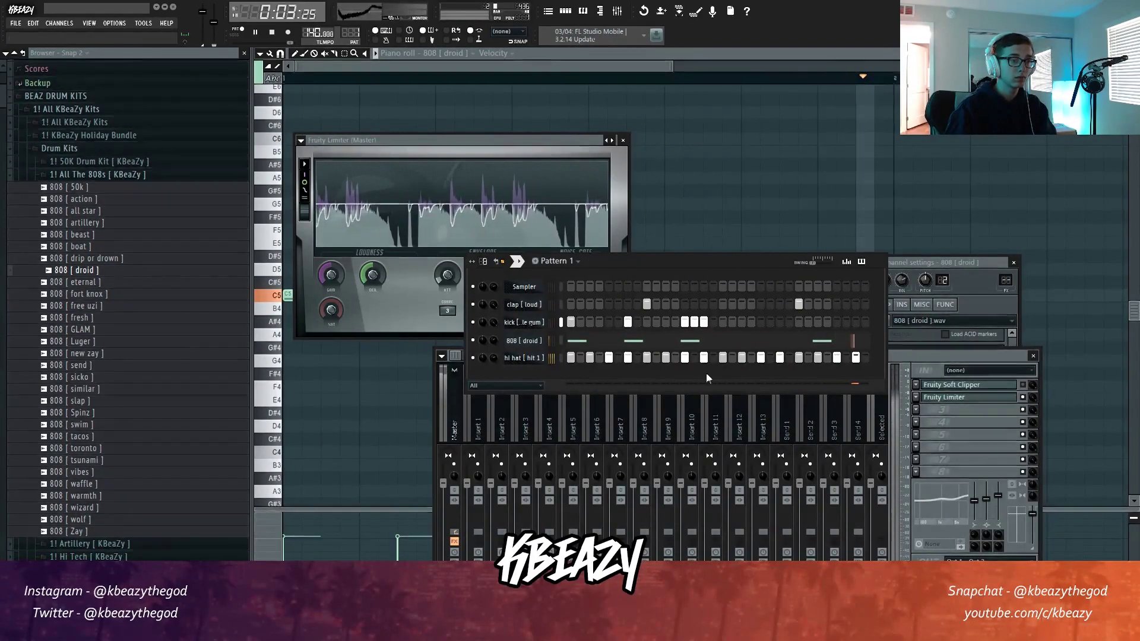
key("space")
left_click(942, 354)
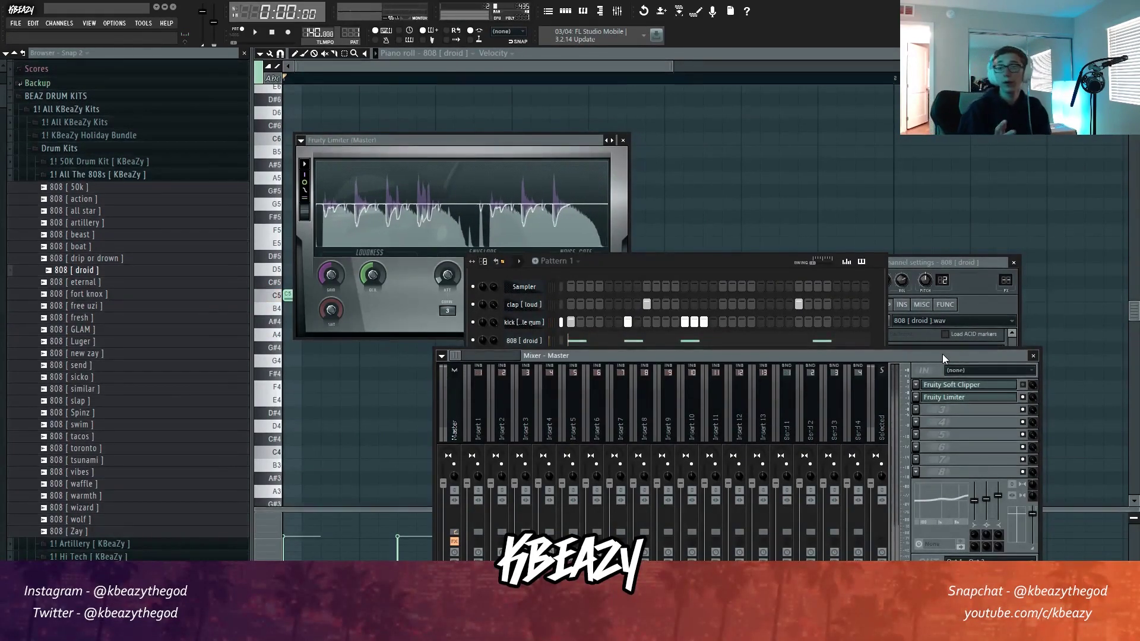
Remove Fruity Limiter from the master chain and open the Fruity Soft Clipper panel
left_click(915, 397)
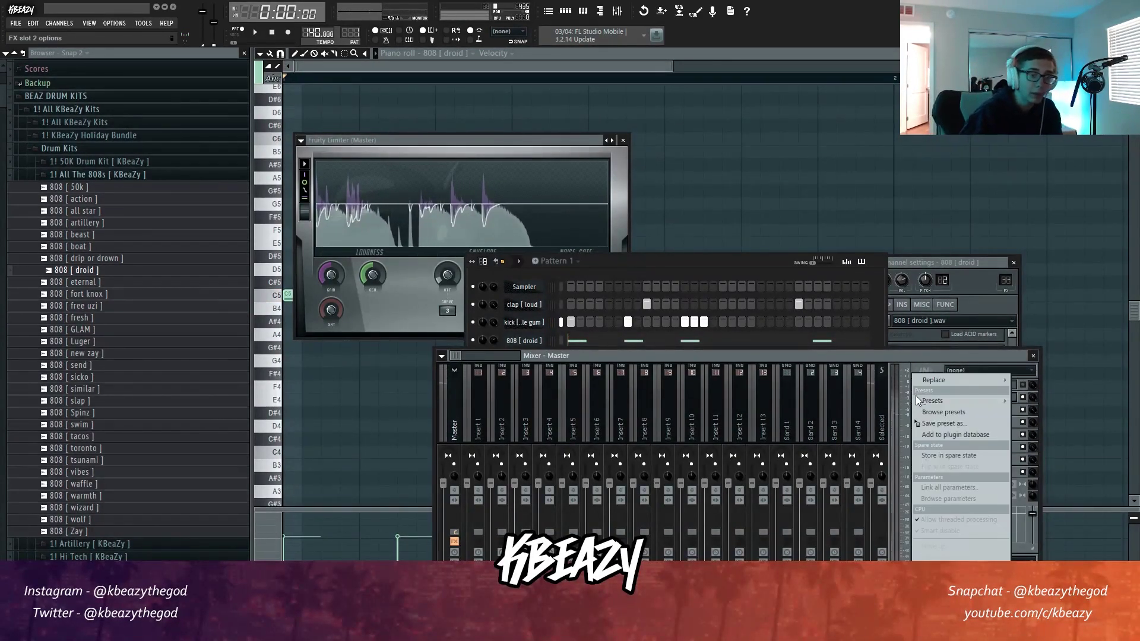
mouse_move(934, 378)
left_click(1048, 475)
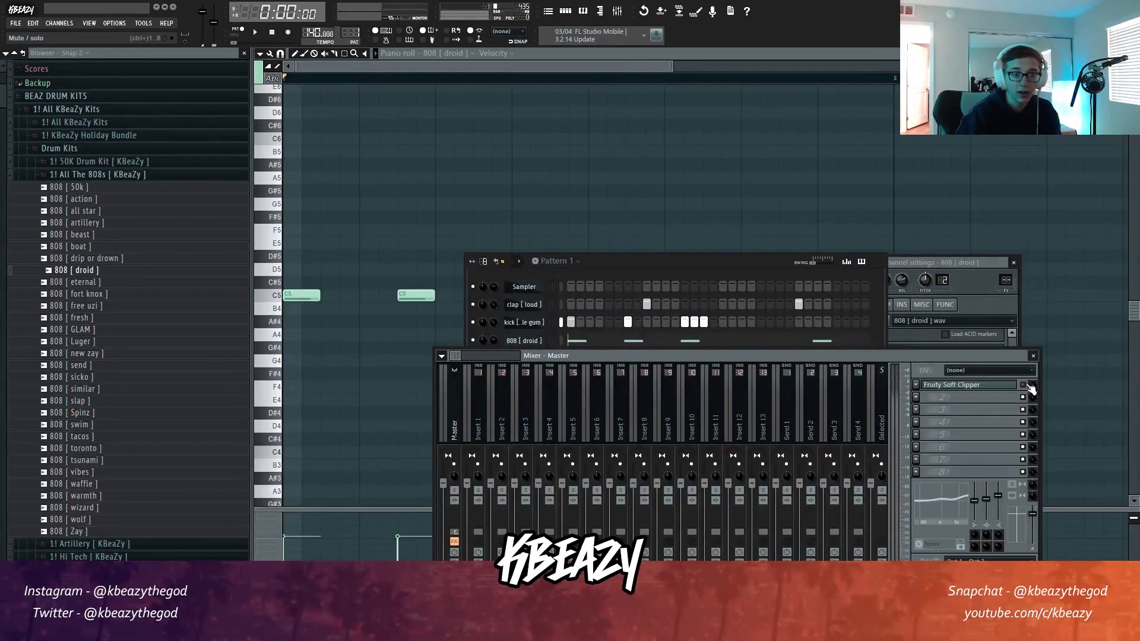
left_click(950, 387)
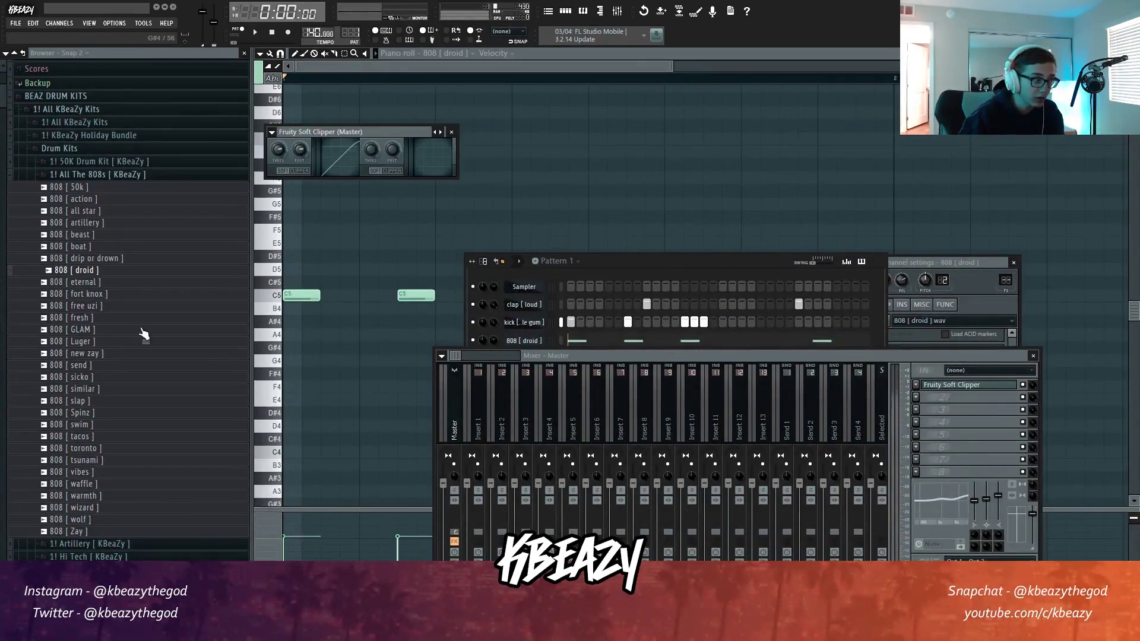
left_click(80, 174)
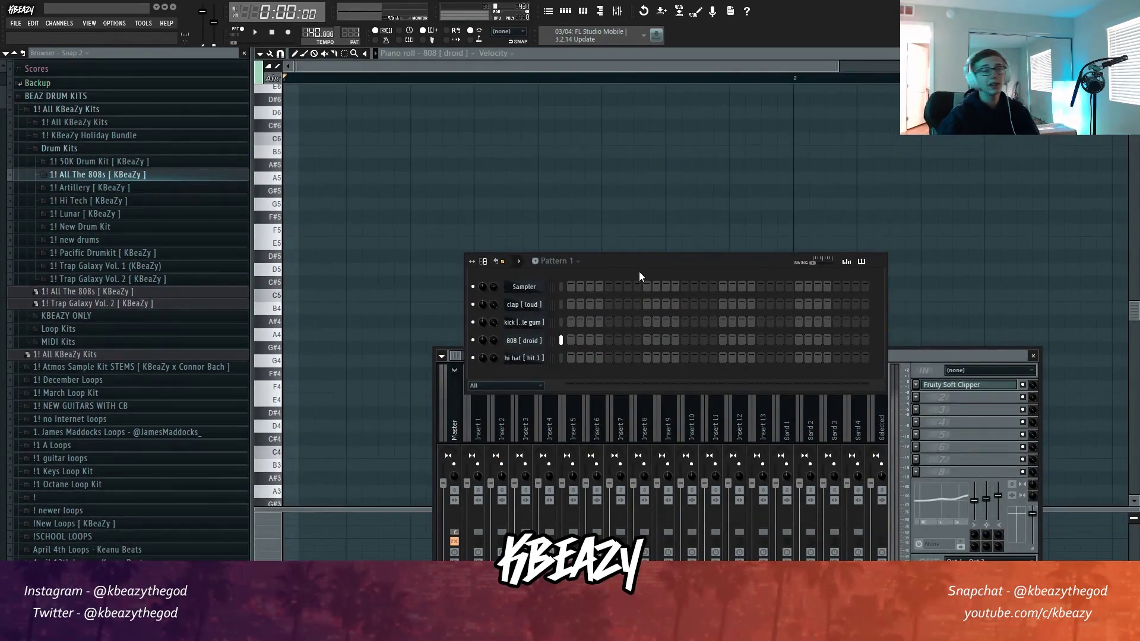
Delete the hi hat and clap channels from the Channel Rack
right_click(541, 357)
left_click(588, 513)
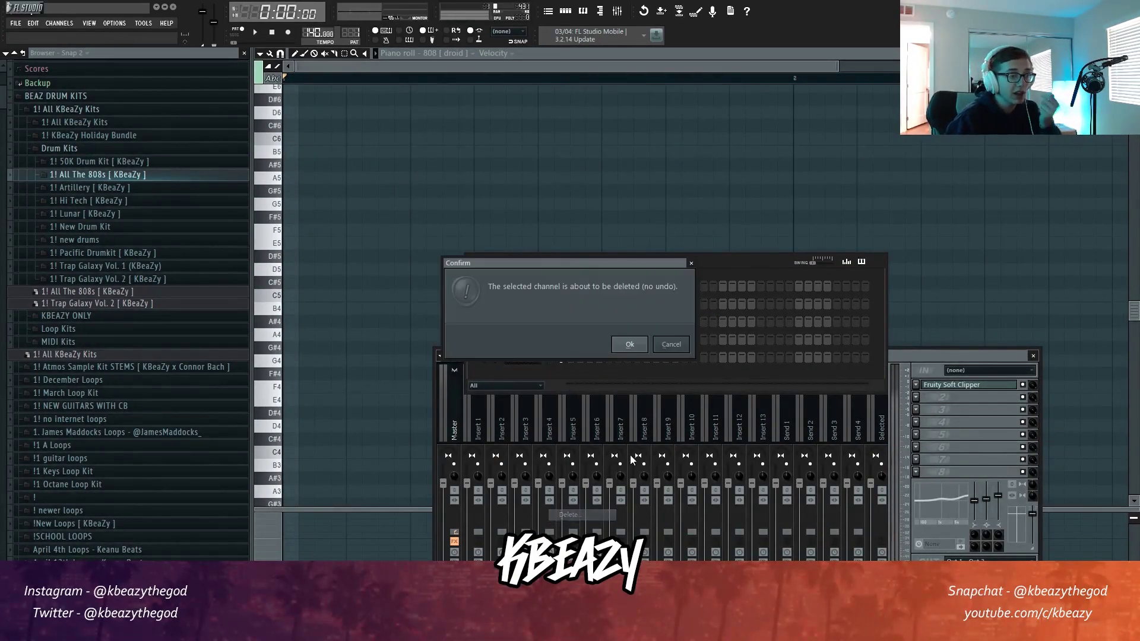
left_click(631, 343)
right_click(541, 303)
left_click(565, 461)
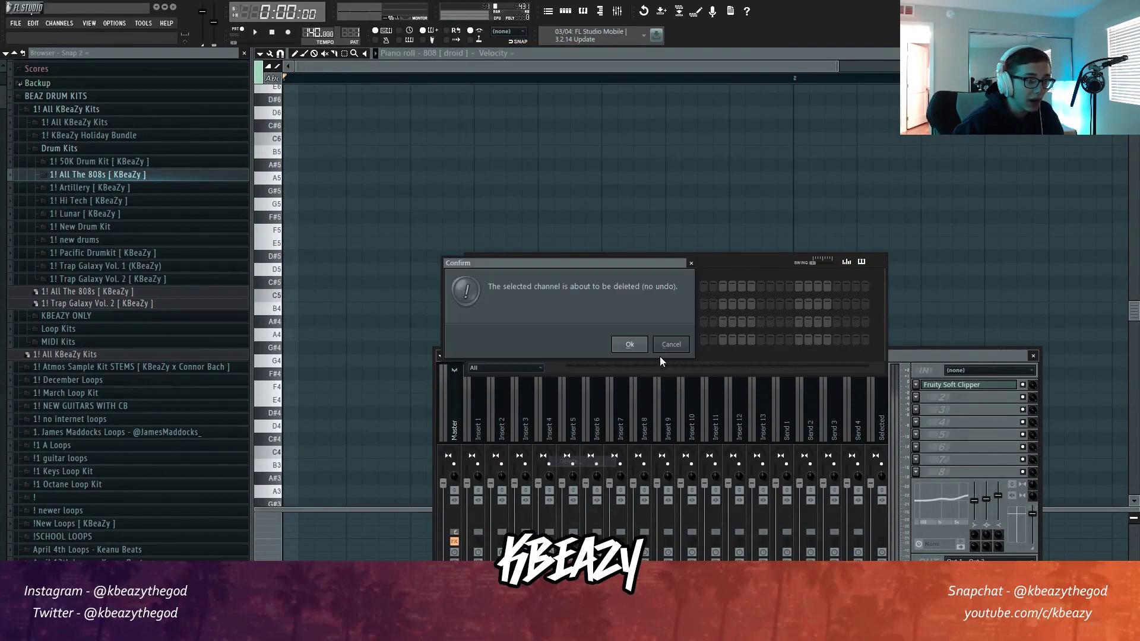
left_click(631, 344)
Restore the kick's first step, play, and show the kick [ bubble gum ] insert's effects chain
left_click(571, 305)
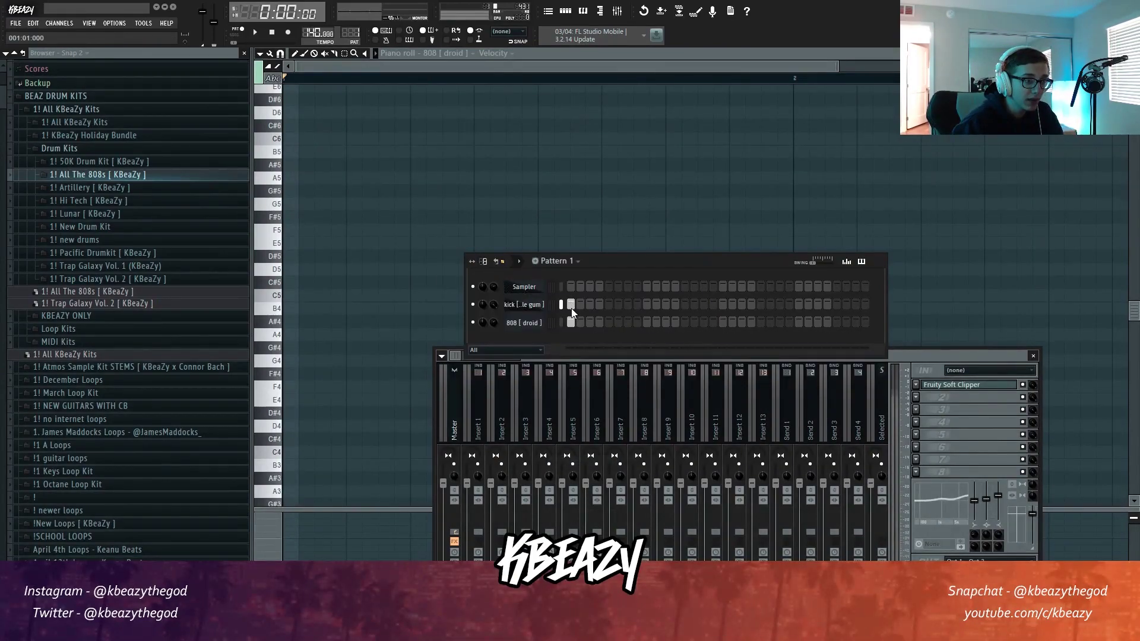
key("space")
left_click(560, 304)
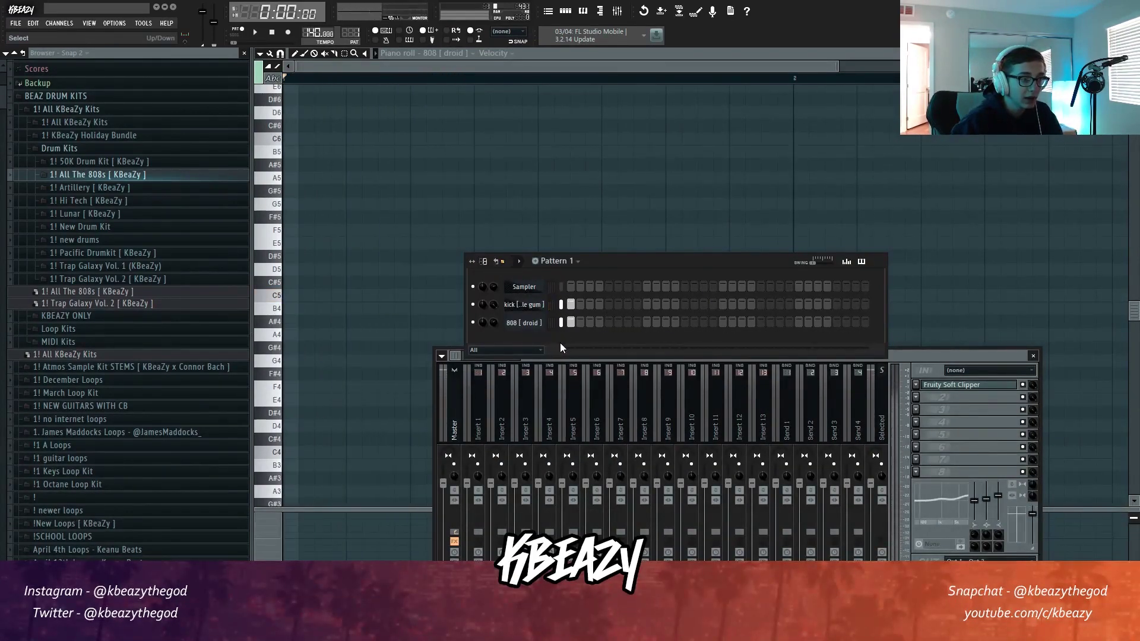
left_click(479, 426)
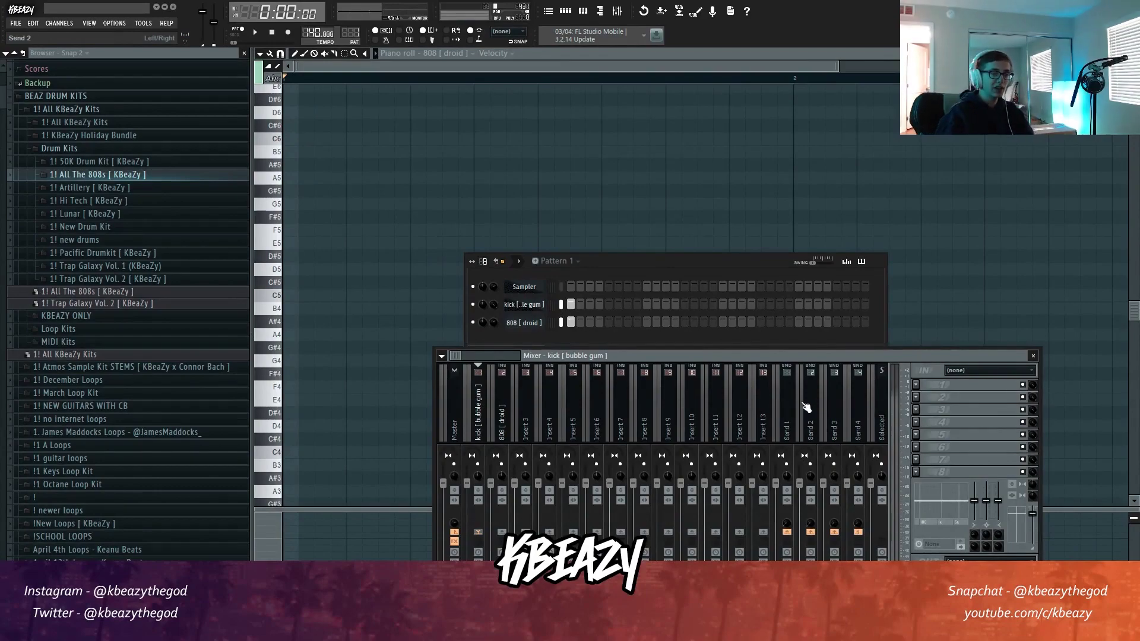
left_click(787, 410)
left_click(916, 385)
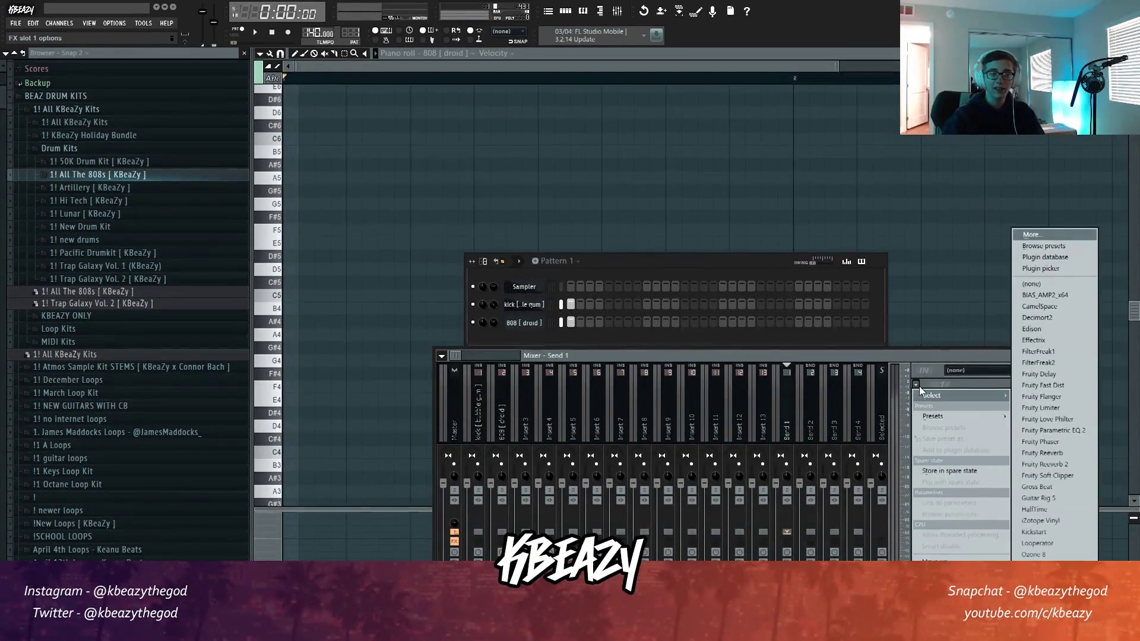
left_click(483, 408)
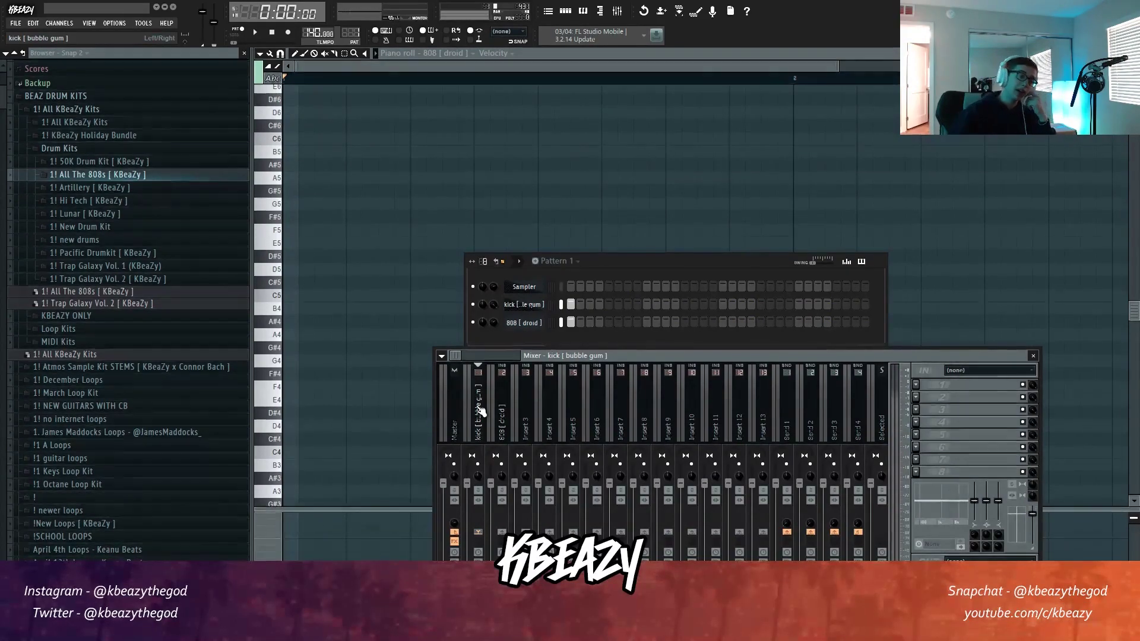
Load Fruity Parametric EQ 2 into the first FX slot of the kick and 808 inserts
left_click(915, 385)
mouse_move(924, 396)
left_click(1024, 428)
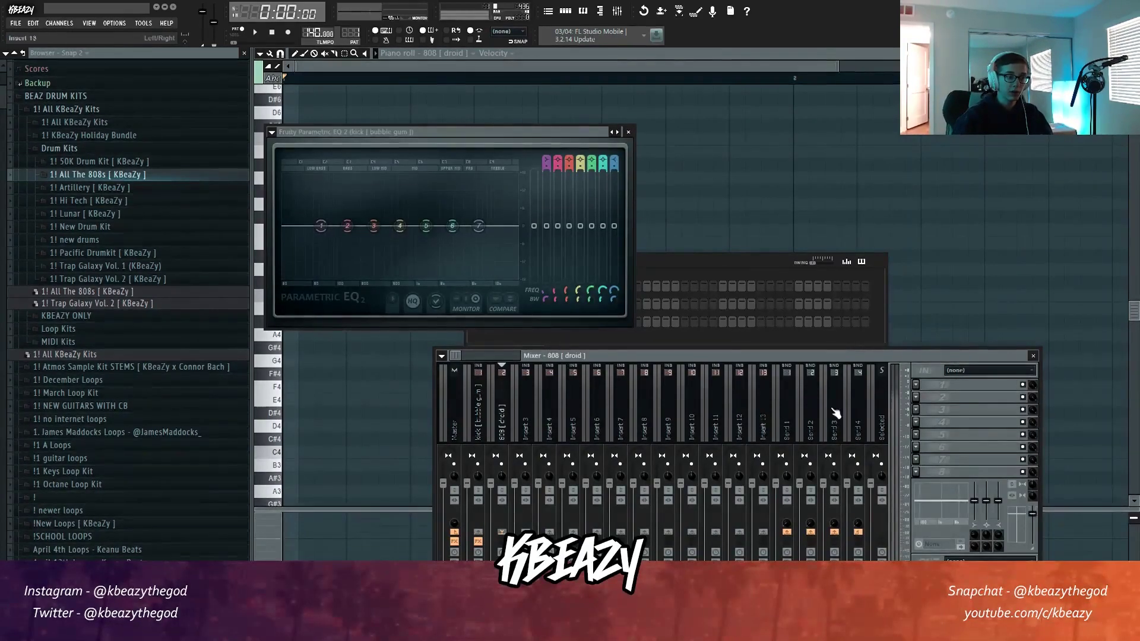
left_click(916, 384)
left_click(1042, 426)
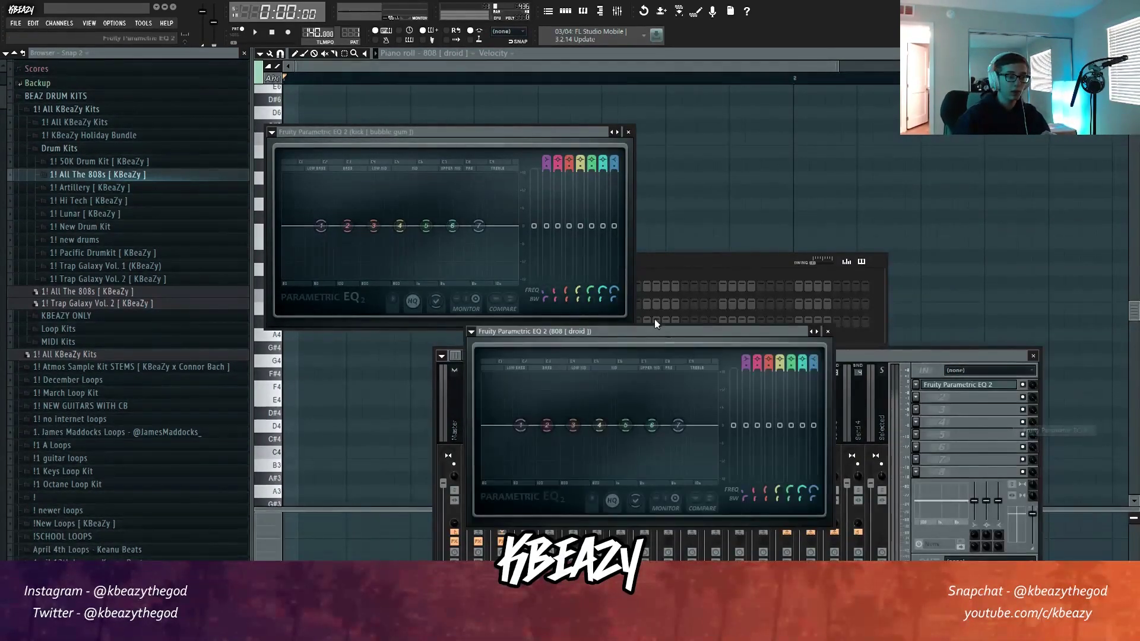
Arrange the EQ and Channel Rack windows and play the beat through the EQs
left_click_drag(611, 330, 726, 323)
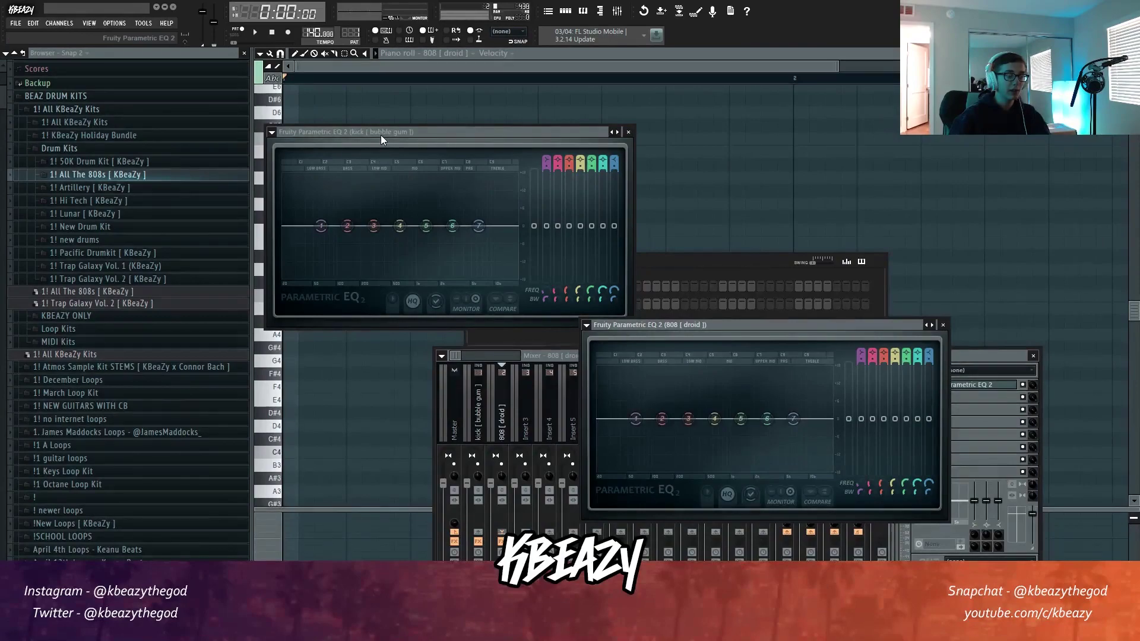
left_click(692, 277)
left_click_drag(652, 268, 912, 123)
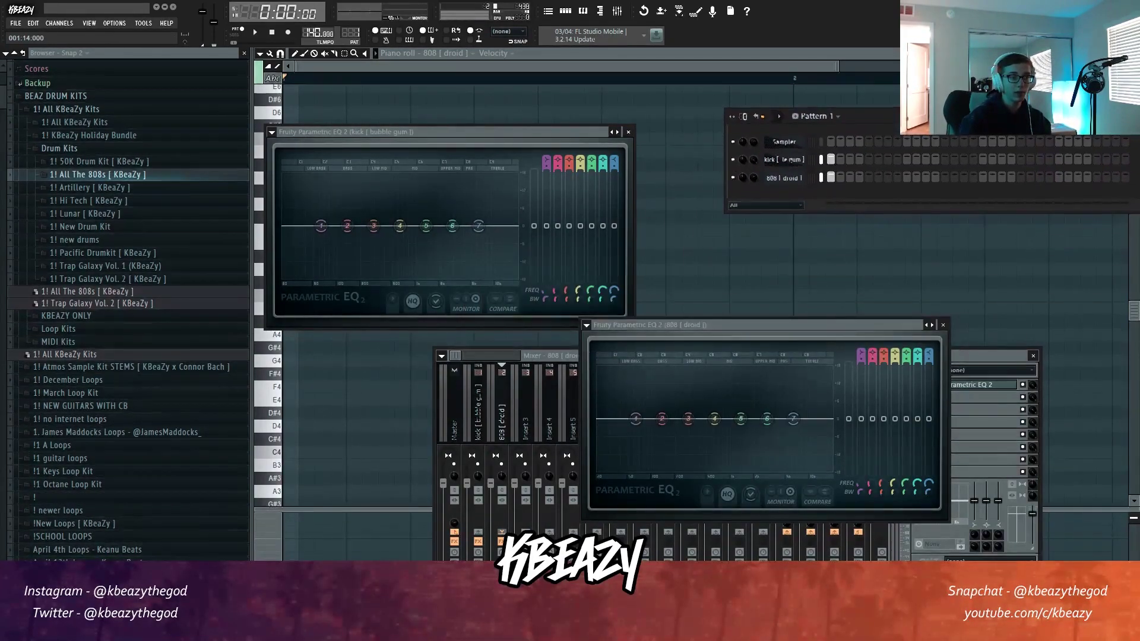
key("space")
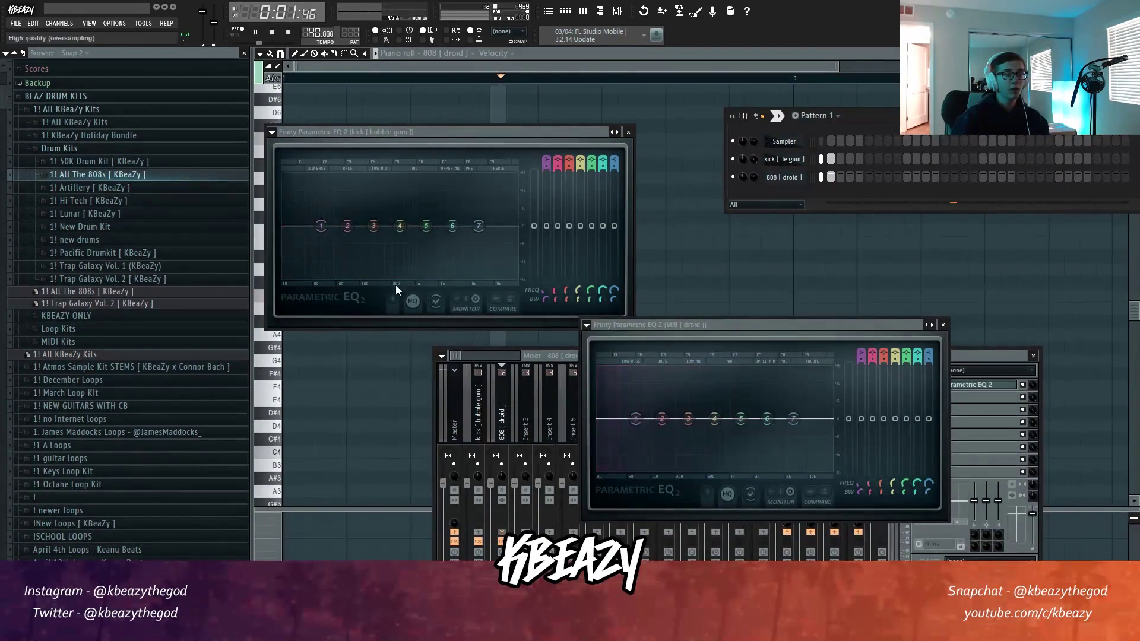
key("space")
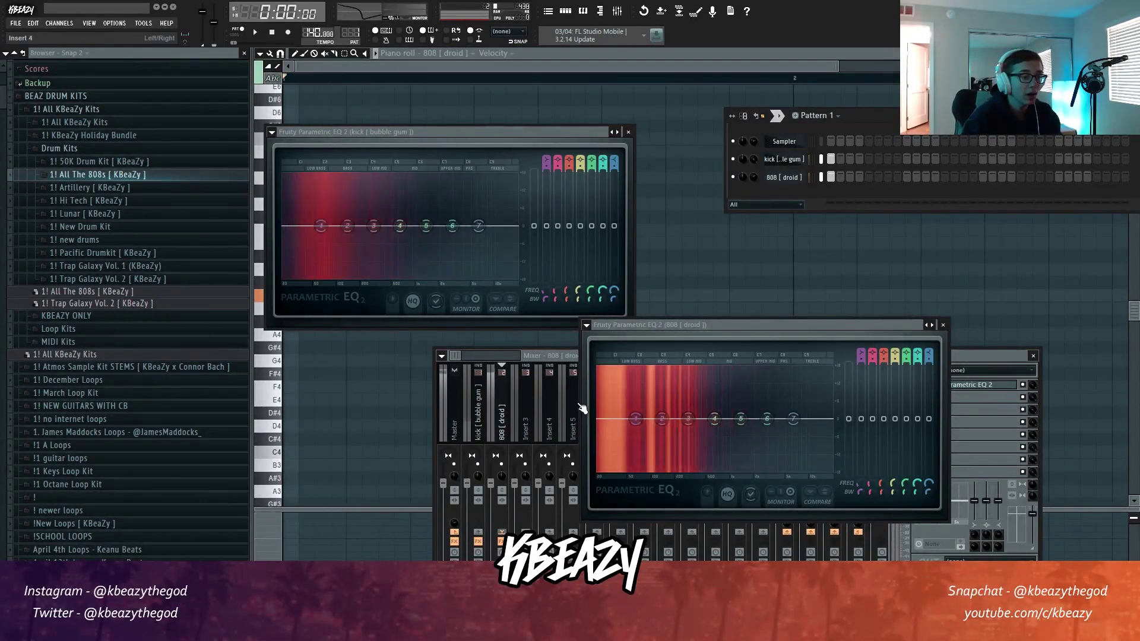
Nudge the 808 fader up while playing, reset it to default volume, and replay the beat
left_click(502, 425)
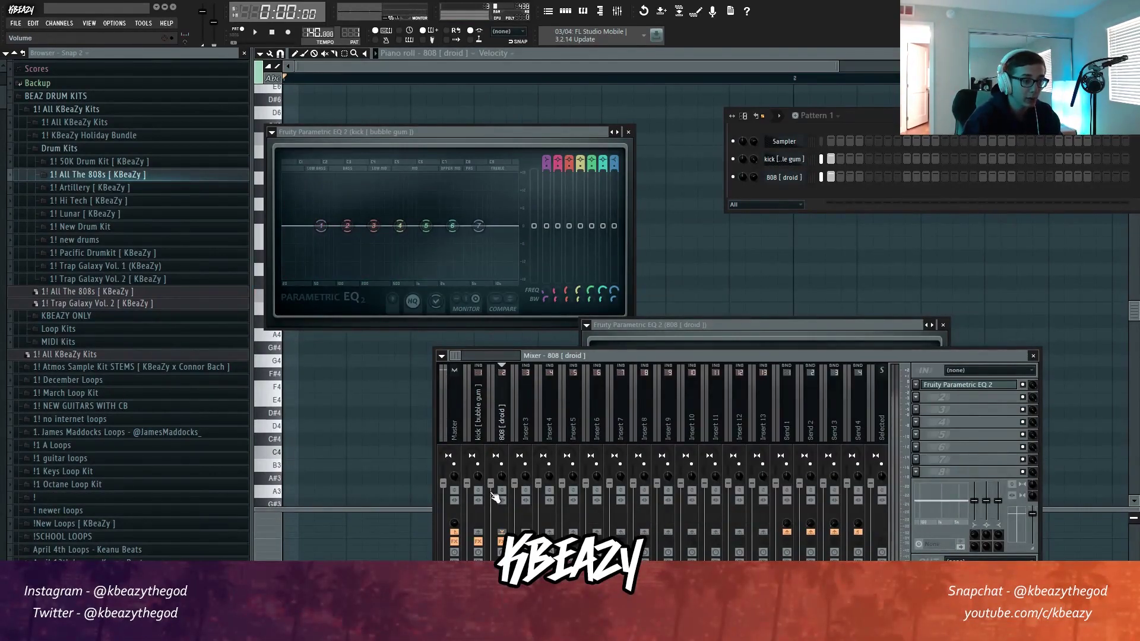
key("space")
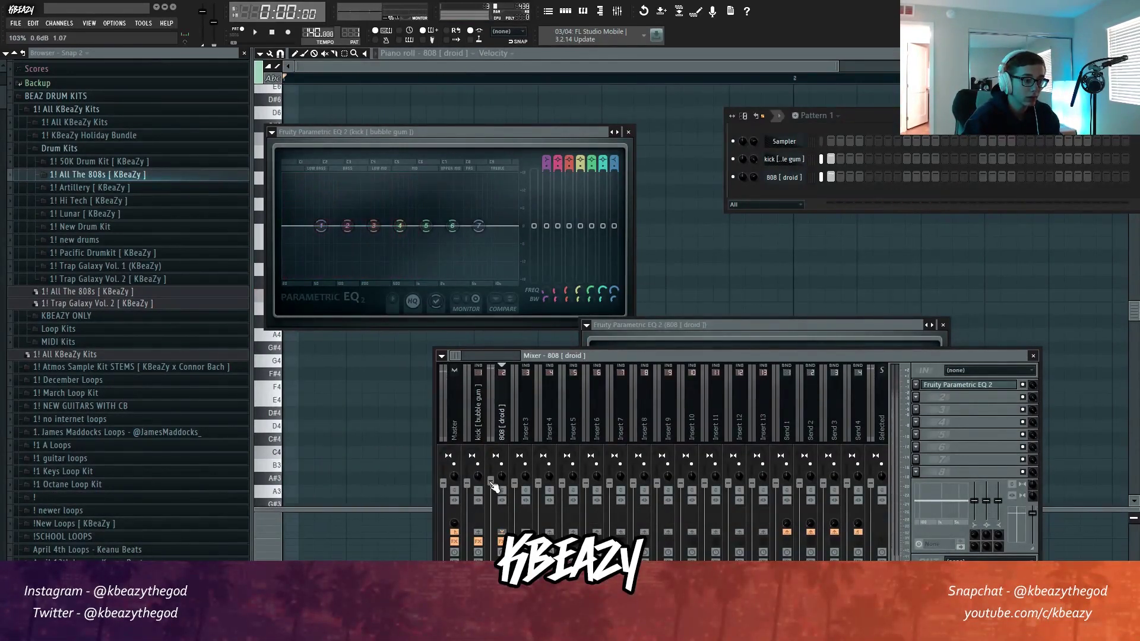
left_click_drag(491, 483, 491, 478)
key("space")
right_click(491, 479)
left_click(508, 470)
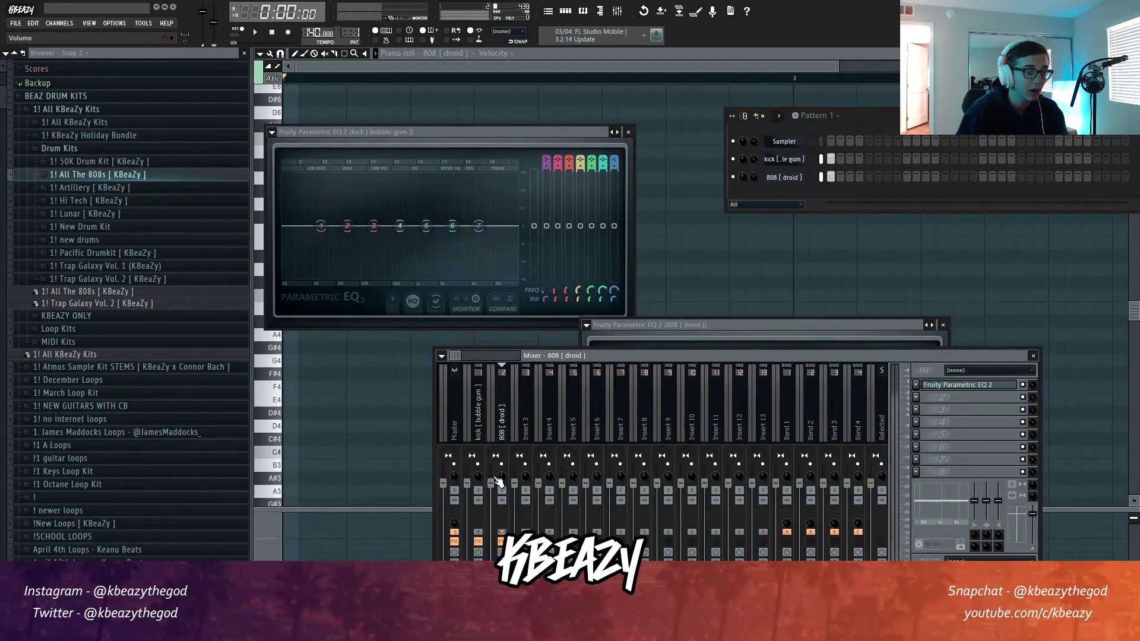
key("space")
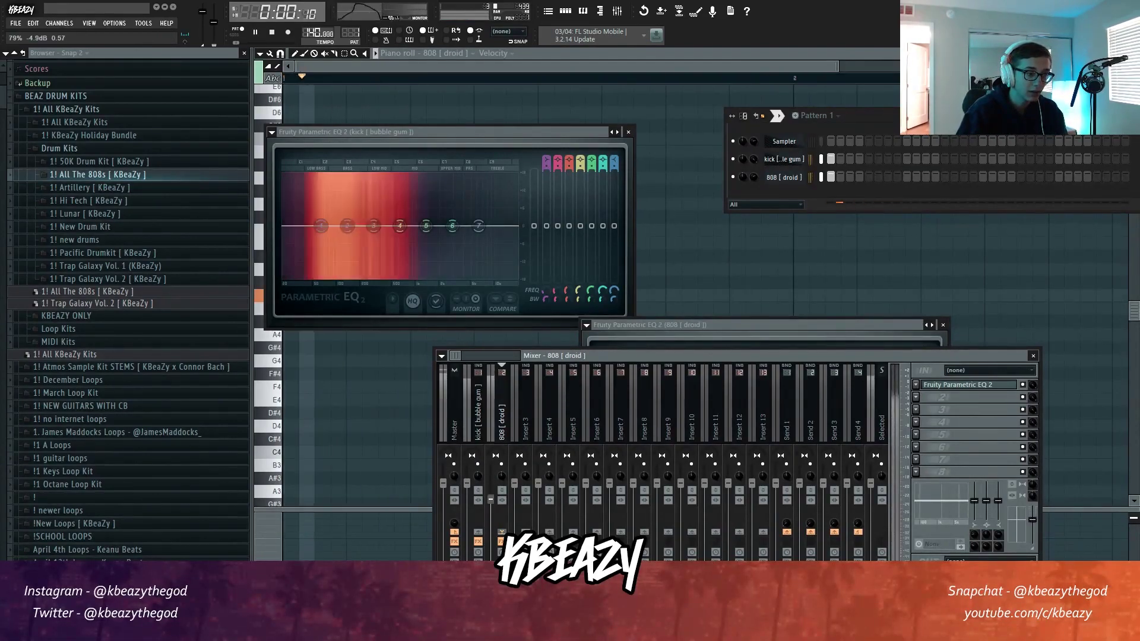
key("space")
key("space")
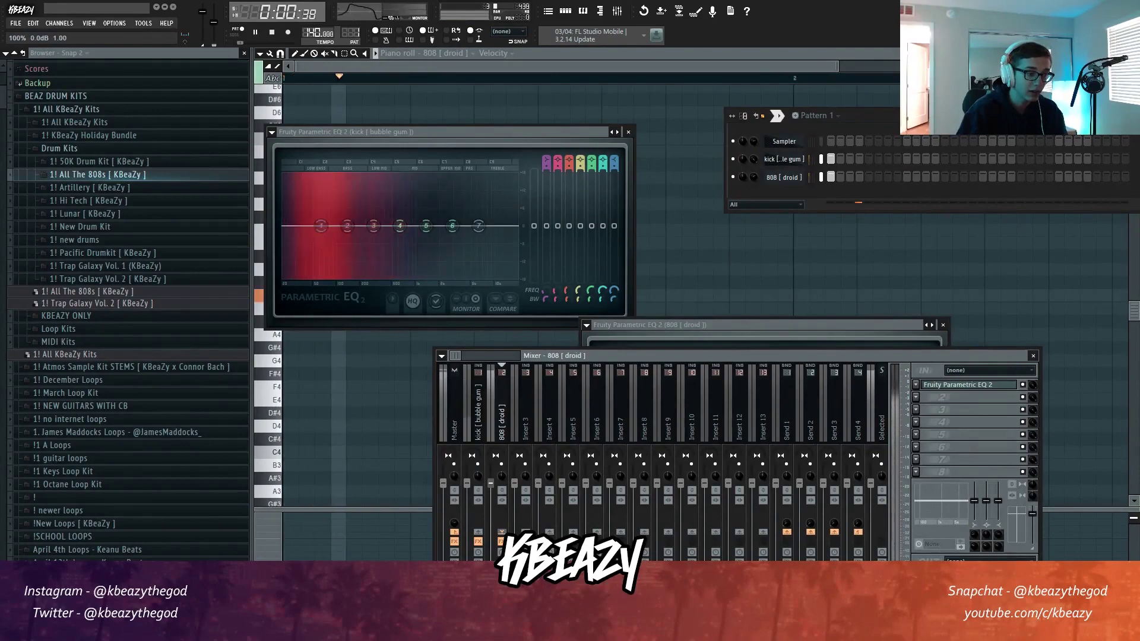
key("space")
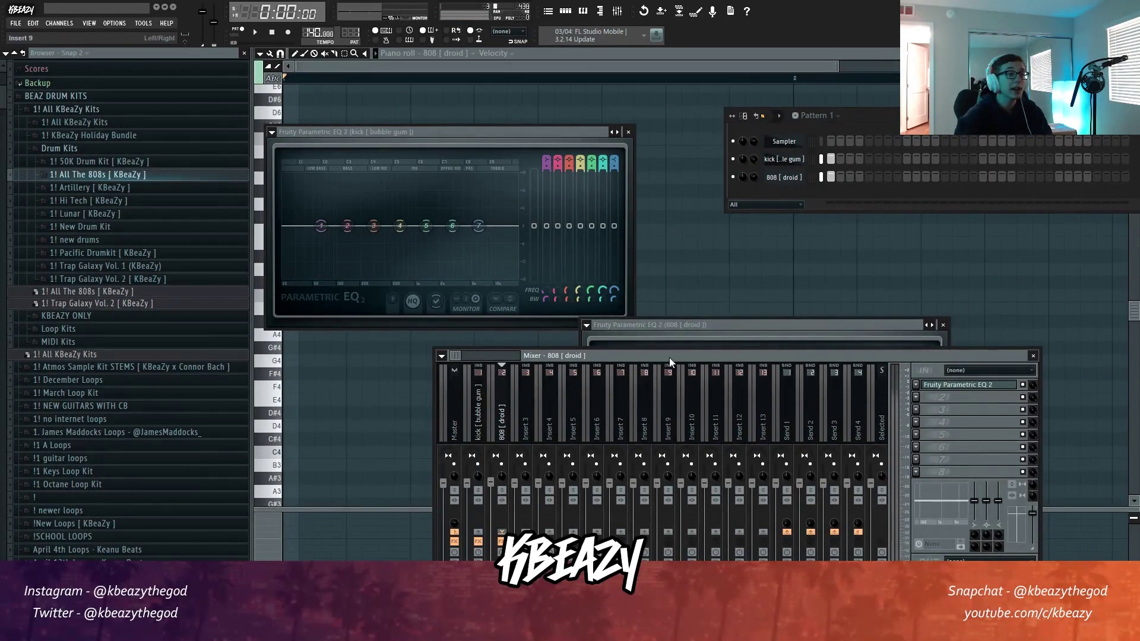
Open the 808 [ droid ] channel settings and show the kick [ bubble gum ] mixer insert
left_click(781, 177)
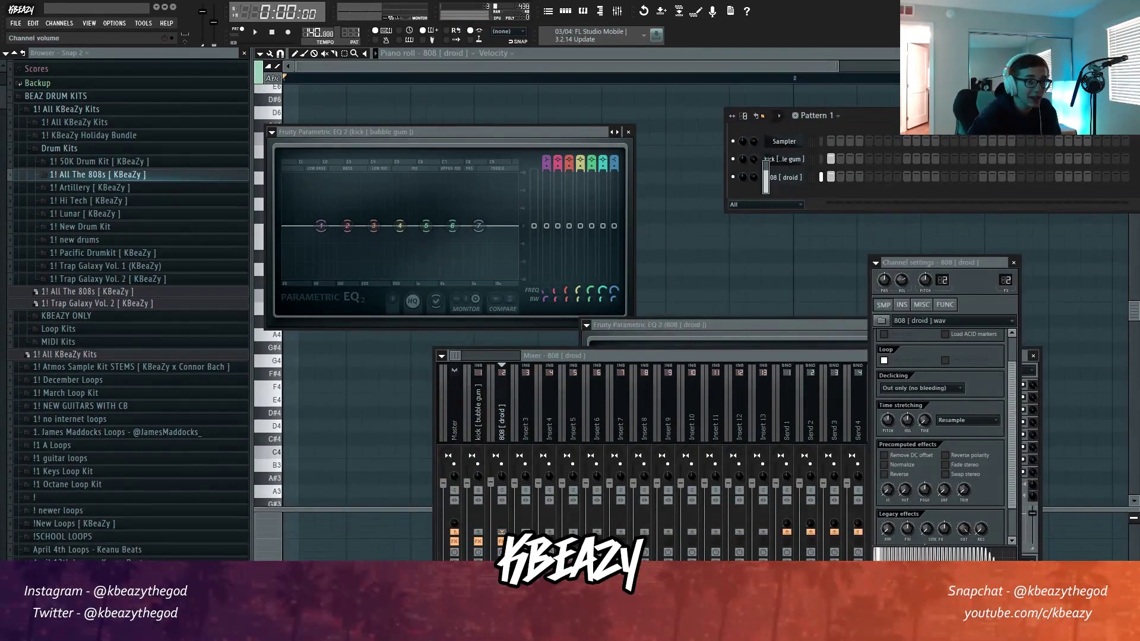
left_click(487, 424)
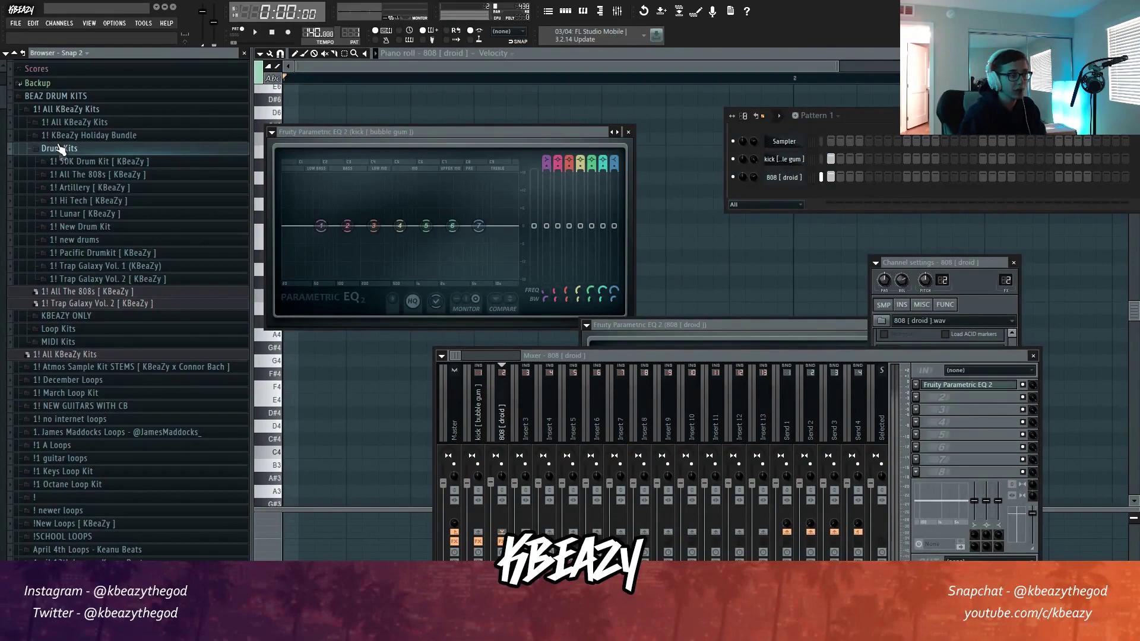
Browse the Trap Galaxy sample folders, ending with 1! All The 808s [ KBeaZy ] expanded
left_click(89, 266)
left_click(91, 318)
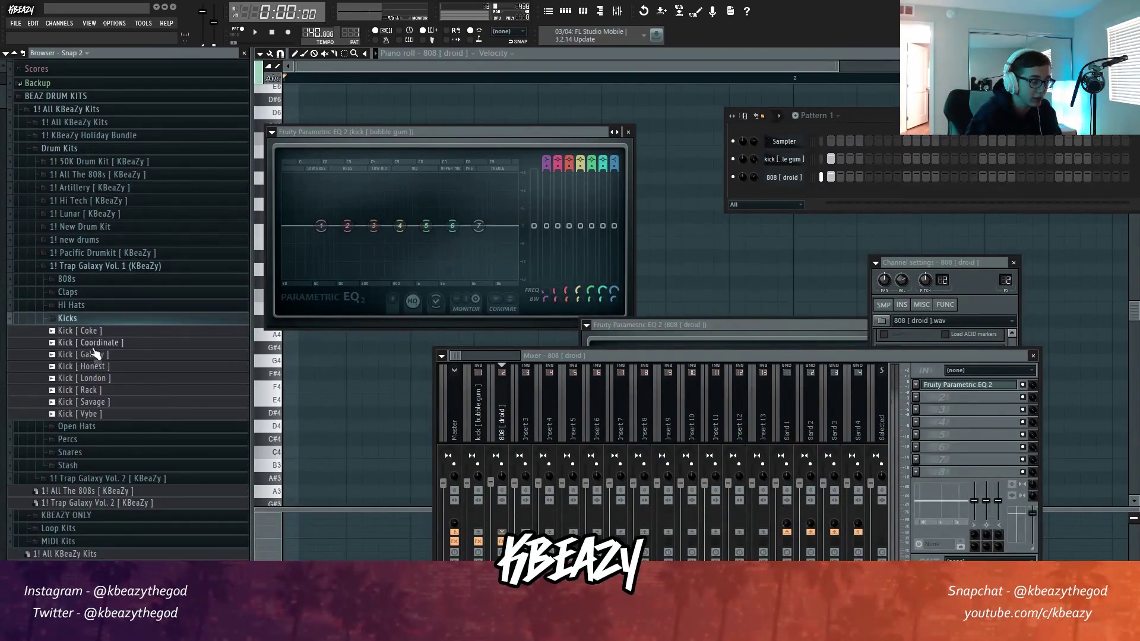
left_click(90, 266)
left_click(91, 279)
left_click(90, 291)
left_click(67, 292)
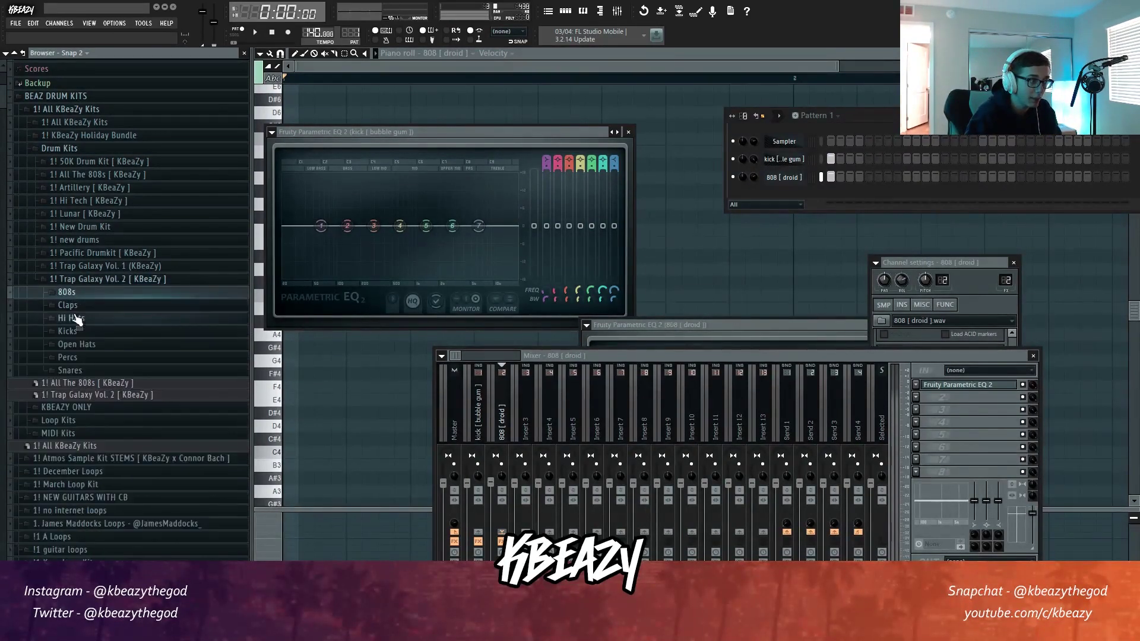
left_click(71, 318)
left_click(71, 318)
left_click(90, 279)
left_click(90, 176)
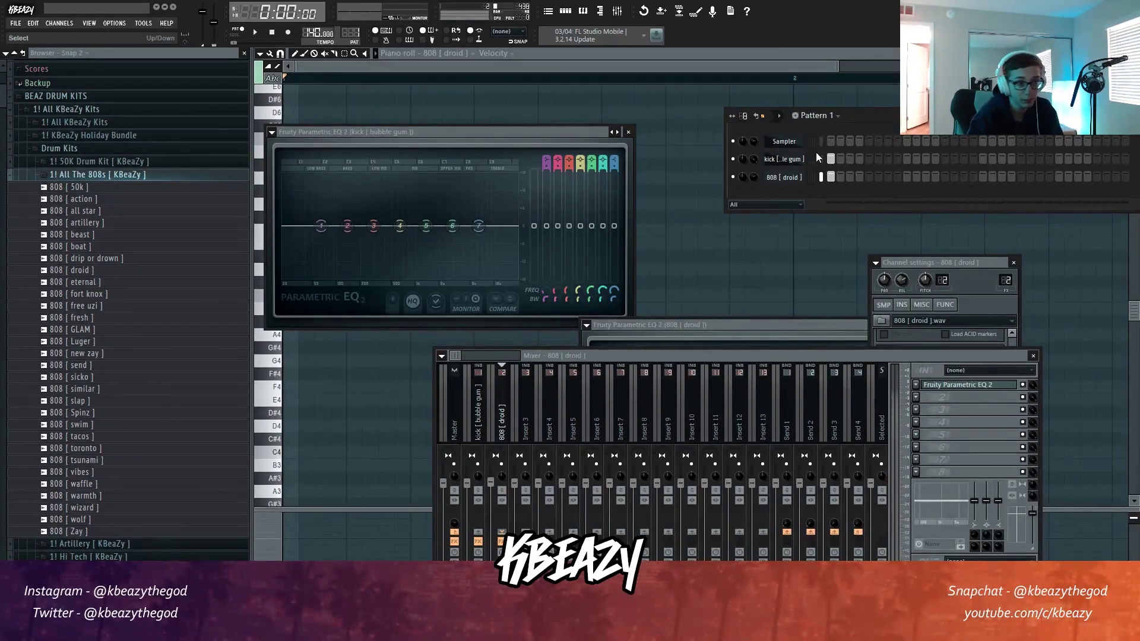
Load 808 [ free uzi ] onto the 808 channel, audition it, and delete the Sampler channel
left_click(782, 159)
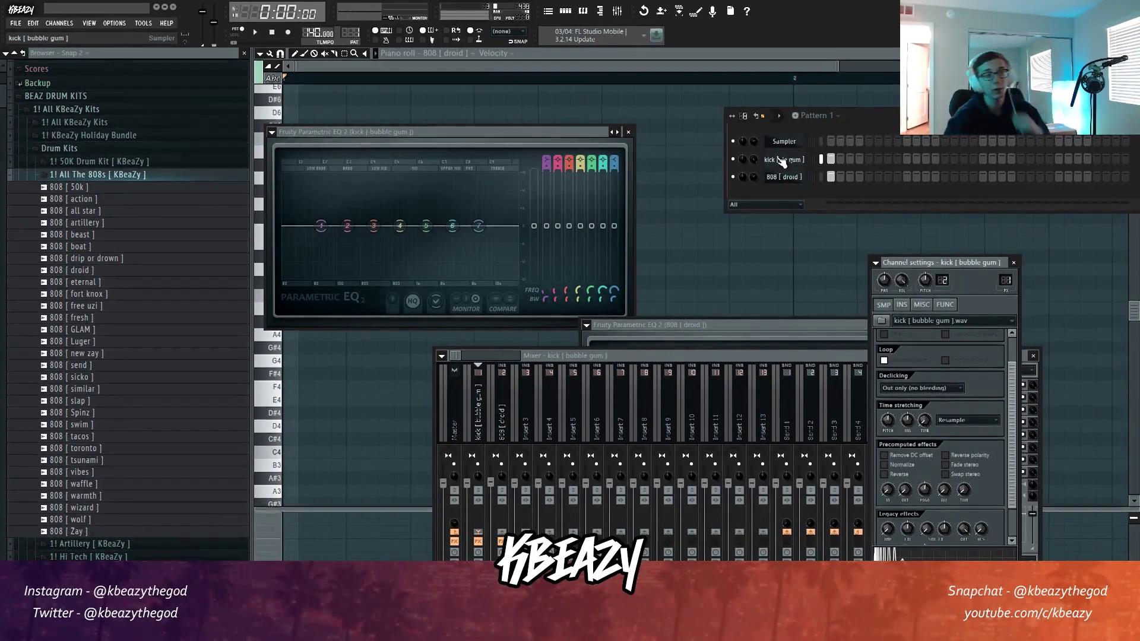
left_click(782, 177)
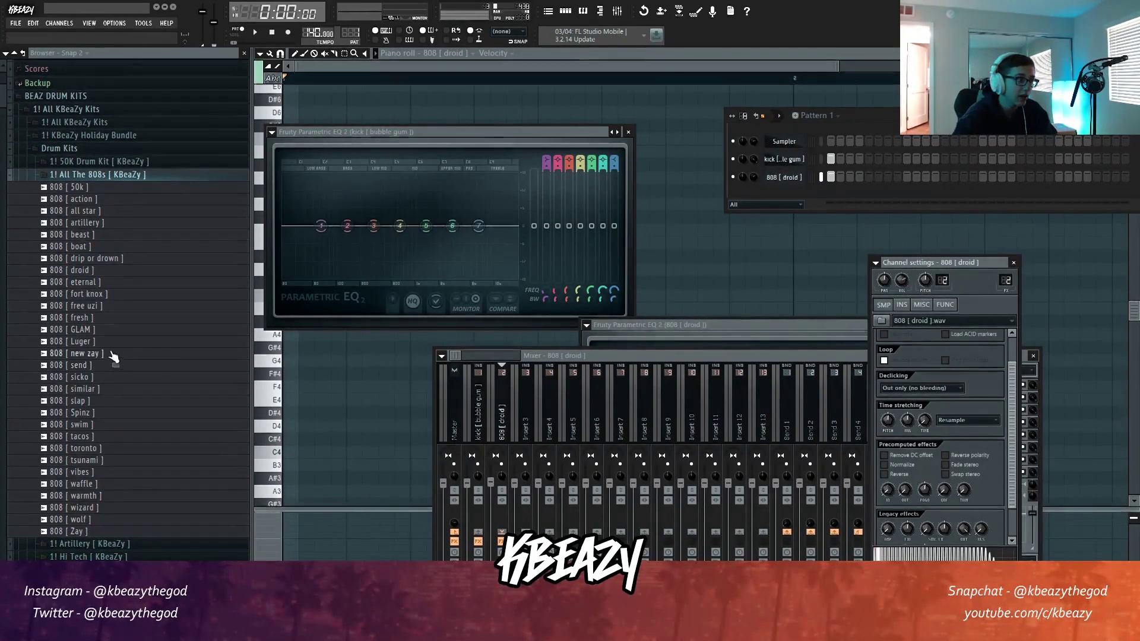
left_click_drag(83, 341, 753, 176)
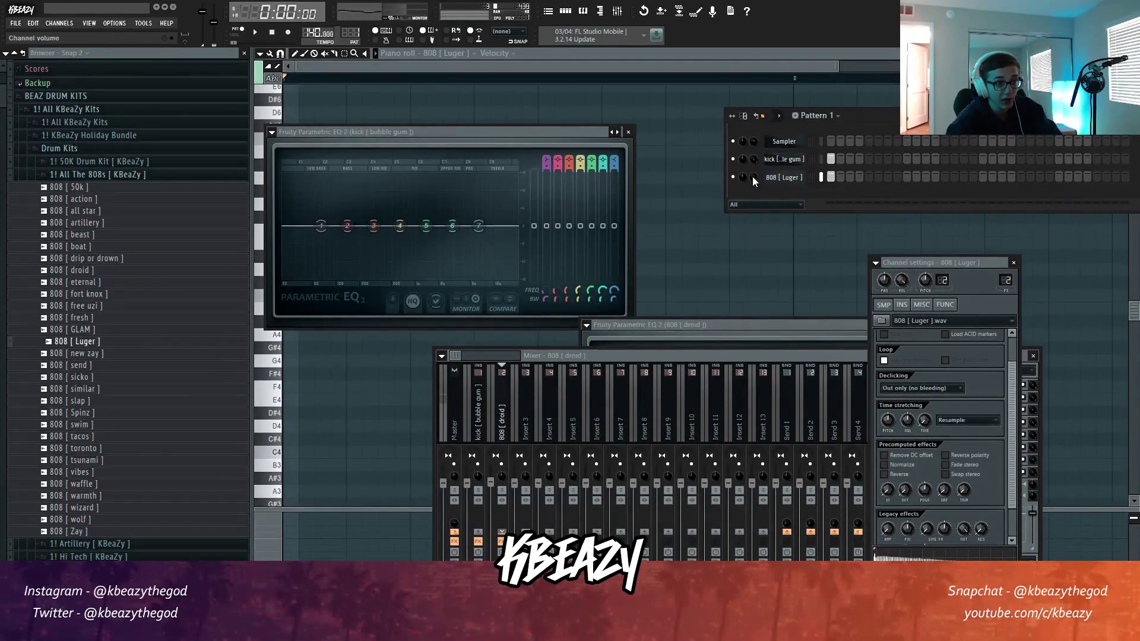
left_click_drag(89, 270, 783, 177)
left_click_drag(83, 305, 758, 176)
key("space")
key("space")
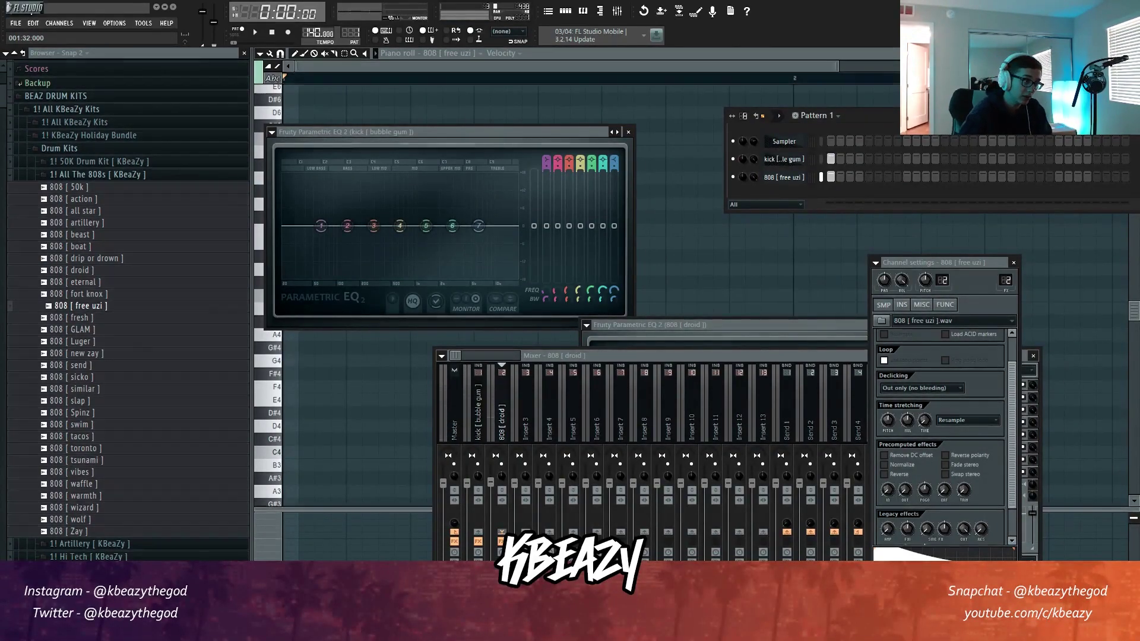
key("alt+Delete")
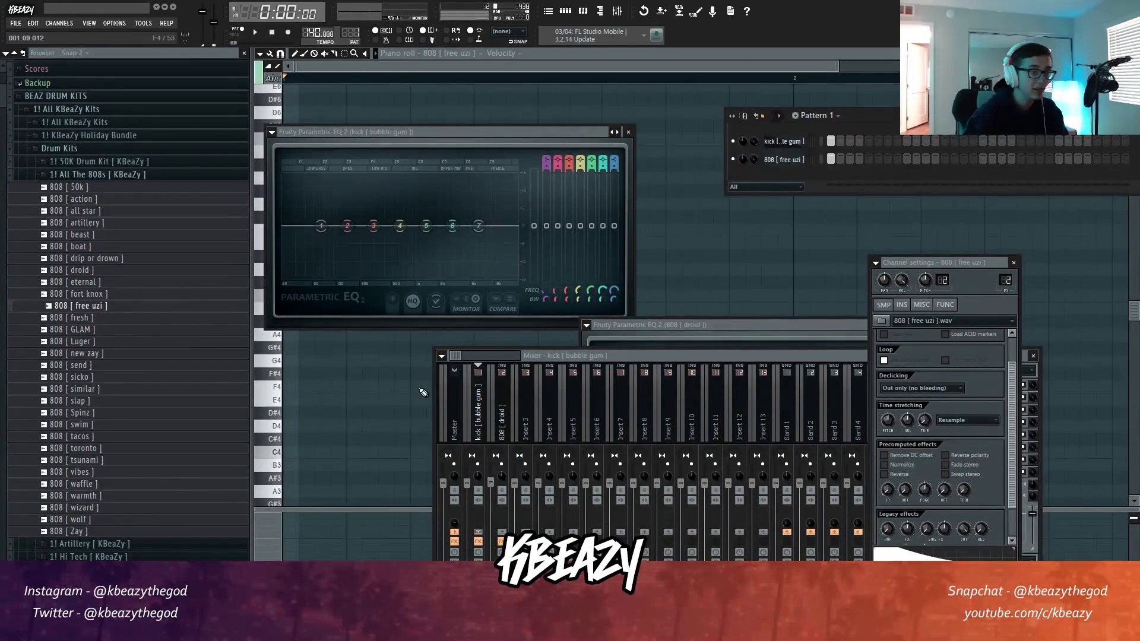
View the master's Fruity Soft Clipper, then return the mixer to the 808 [ droid ] insert
left_click(452, 401)
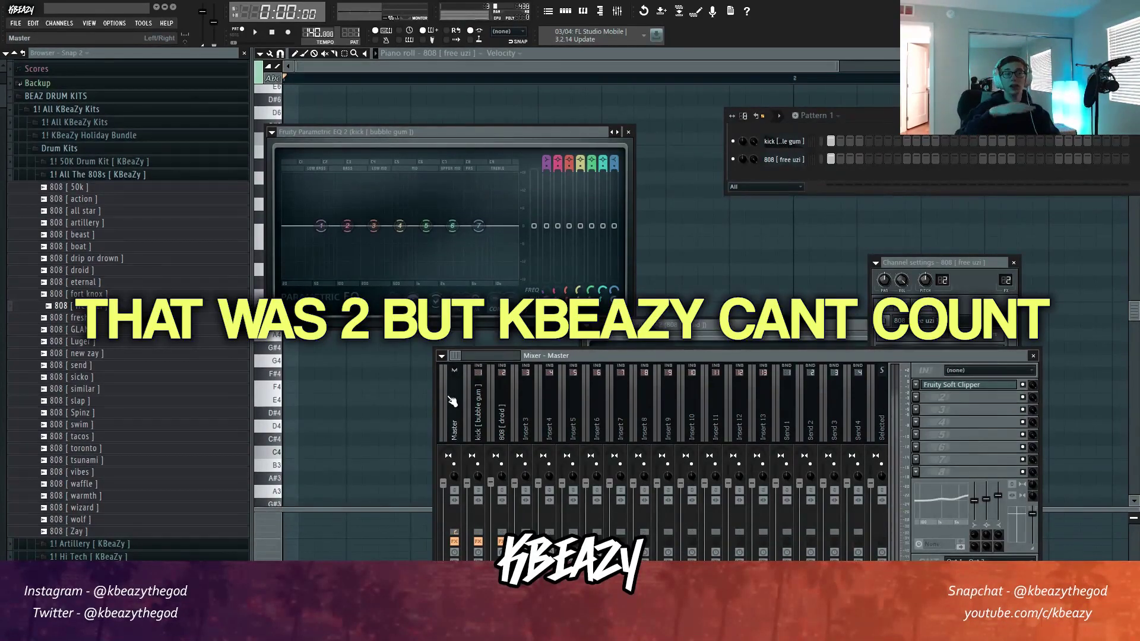
left_click(492, 412)
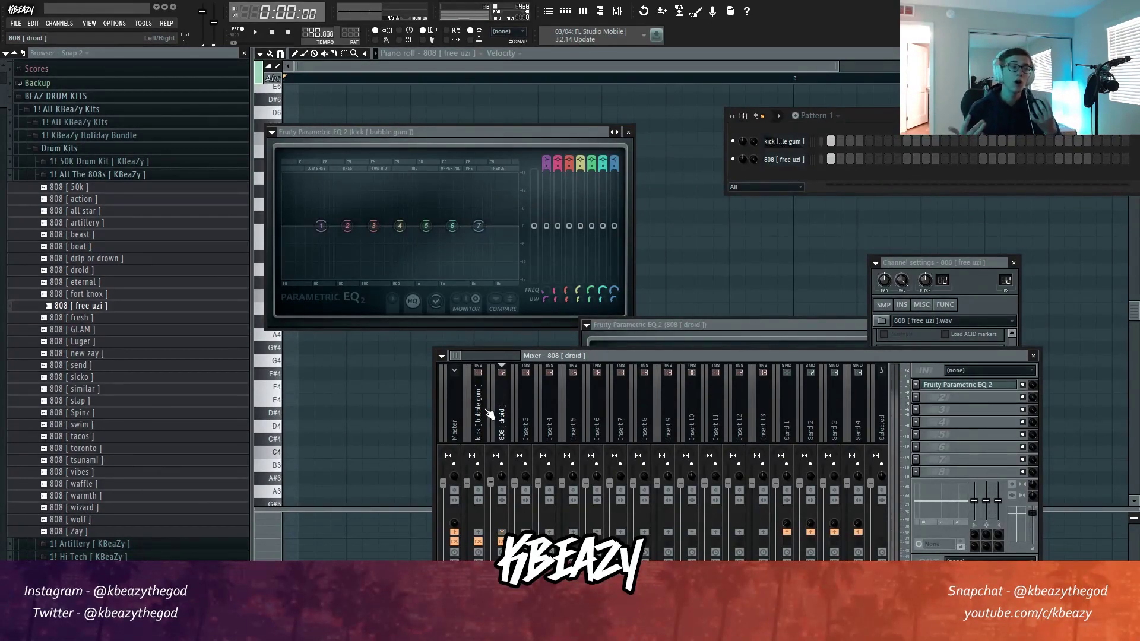
Collapse the 1! All The 808s, Drum Kits and Loop Kits browser folders
left_click(90, 175)
left_click(91, 177)
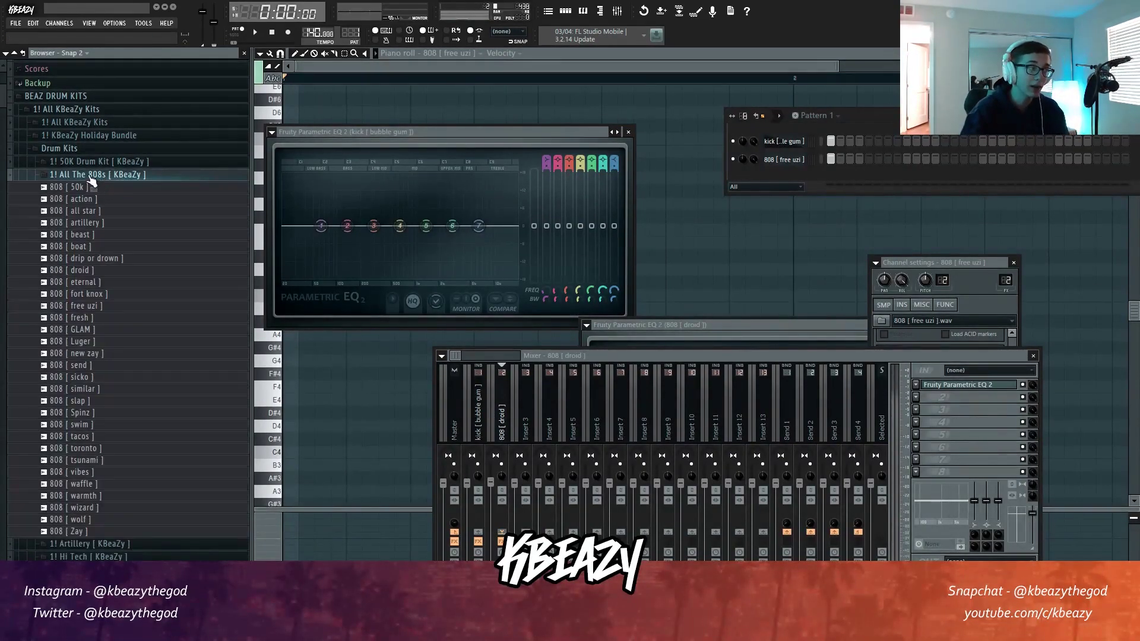
left_click(90, 176)
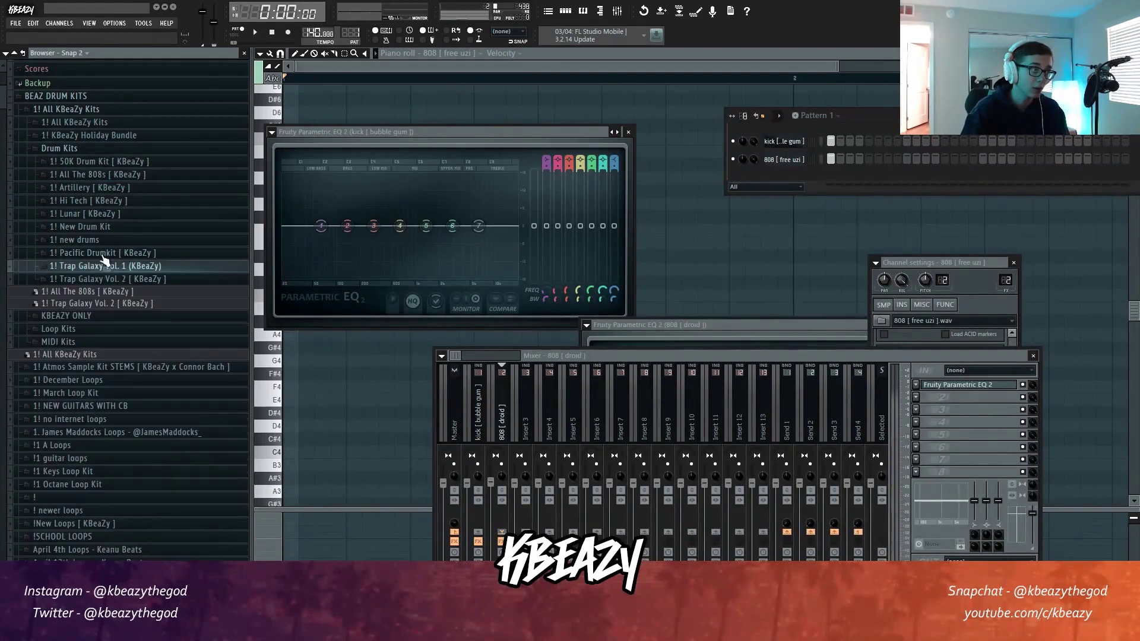
left_click(60, 148)
left_click(58, 175)
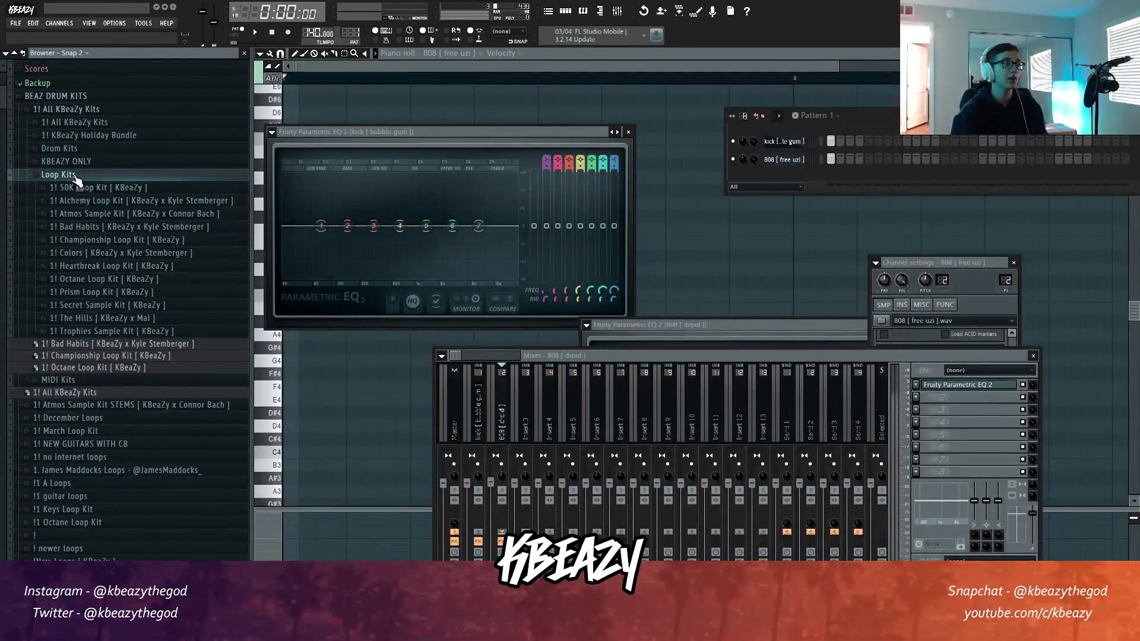
left_click(75, 177)
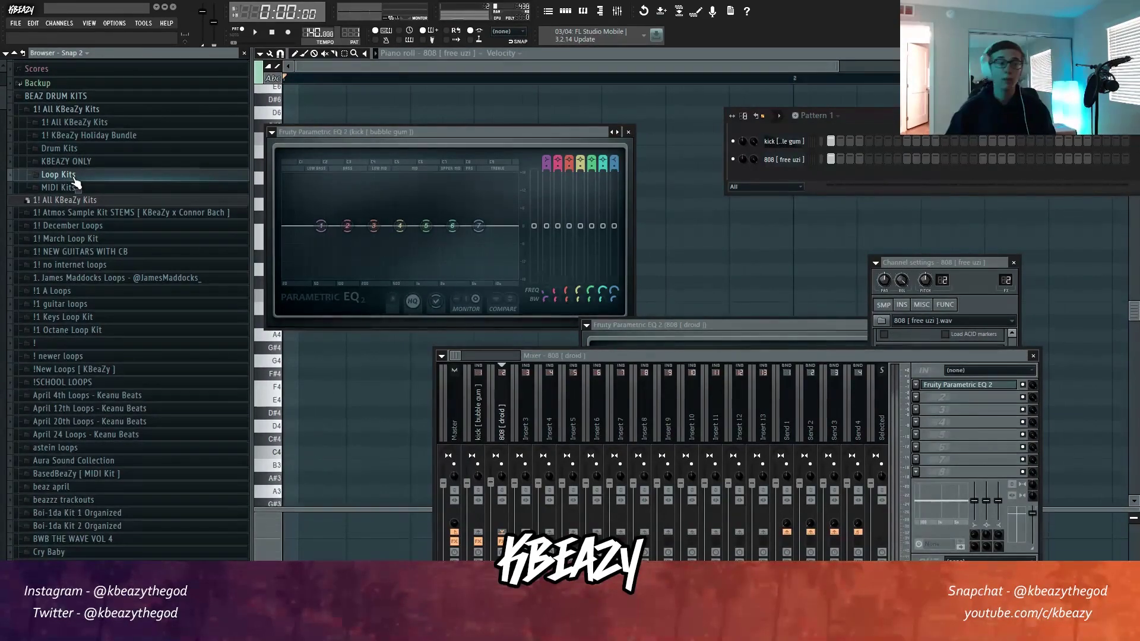